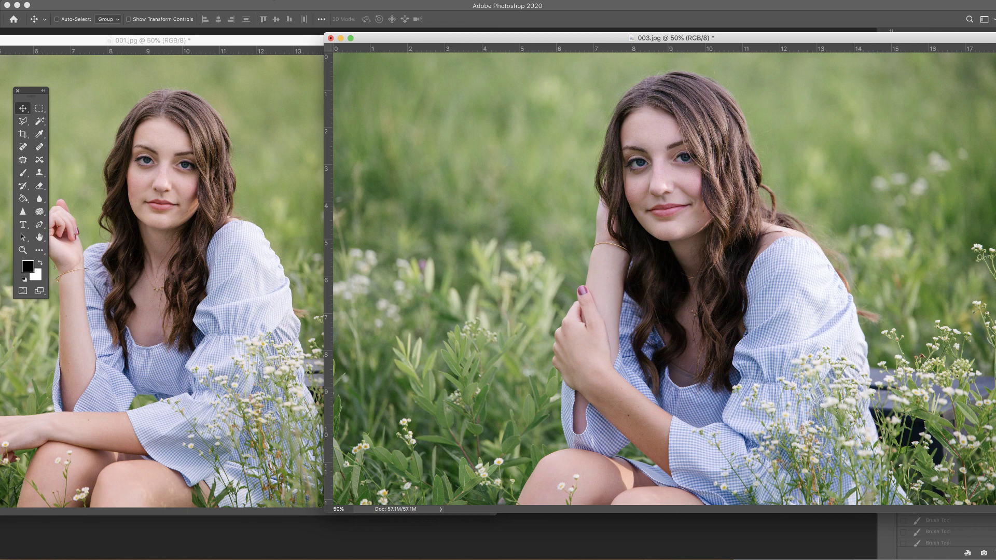
Show 001.jpg alone in full-screen mode and duplicate its Background into Layer 1
click(248, 40)
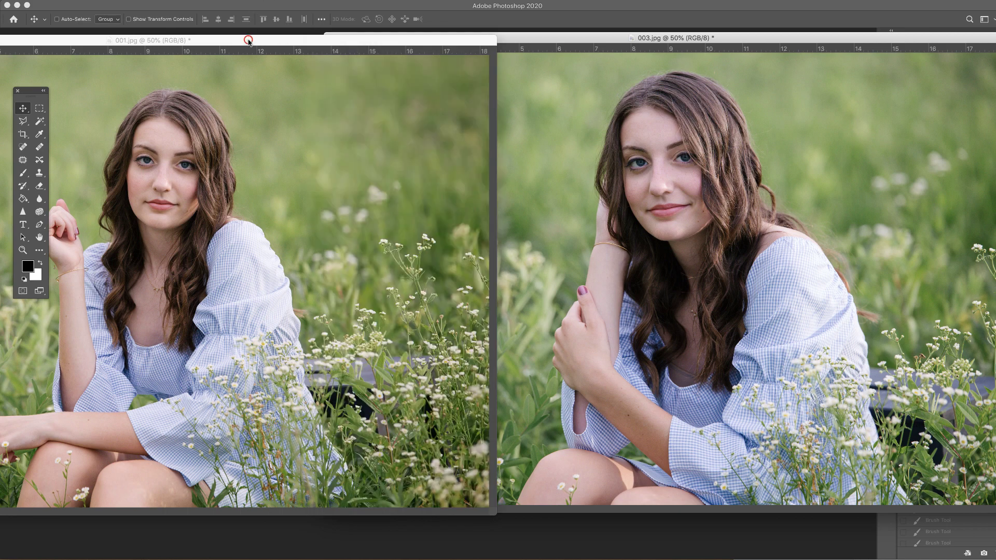
key(f)
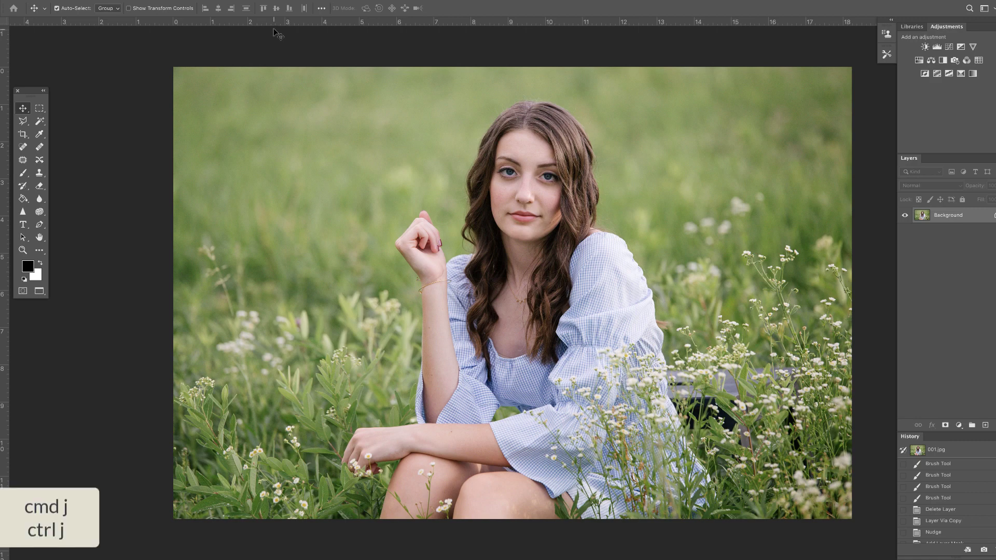
key(ctrl+j)
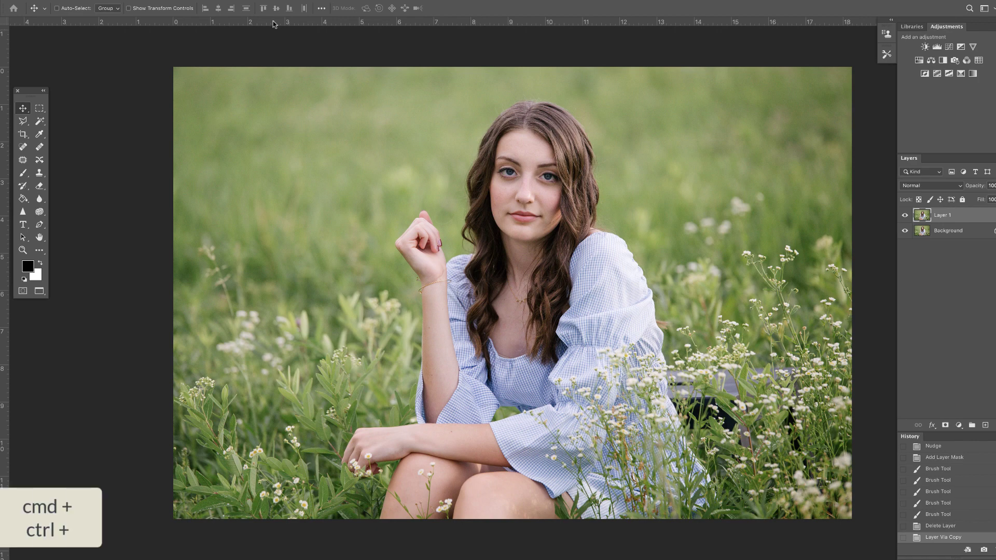
Zoom in and centre the view on the neckline with the rulers showing
key(ctrl)
key(ctrl+plus)
key(ctrl+plus)
key(ctrl+plus)
key(ctrl+plus)
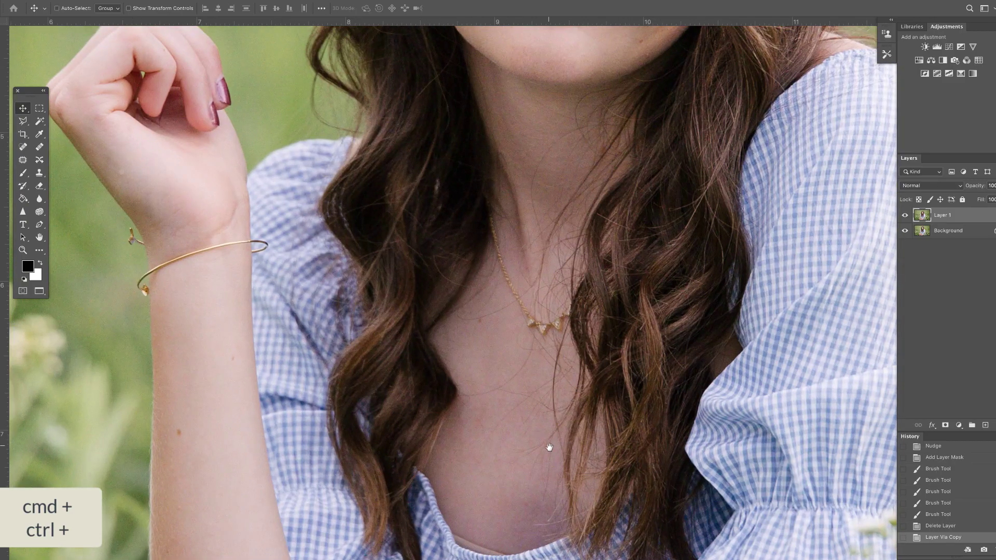
drag(549, 447, 482, 198)
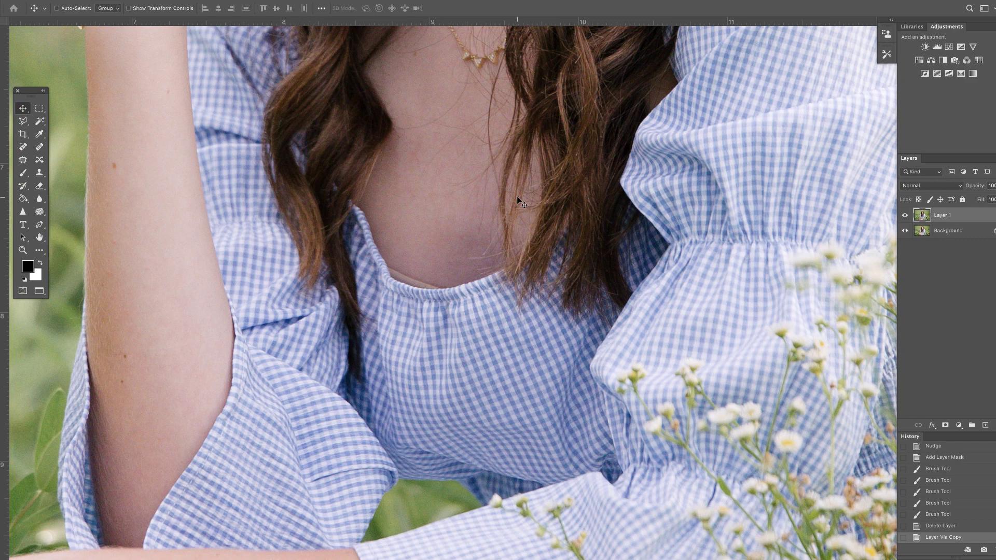
key(ctrl+r)
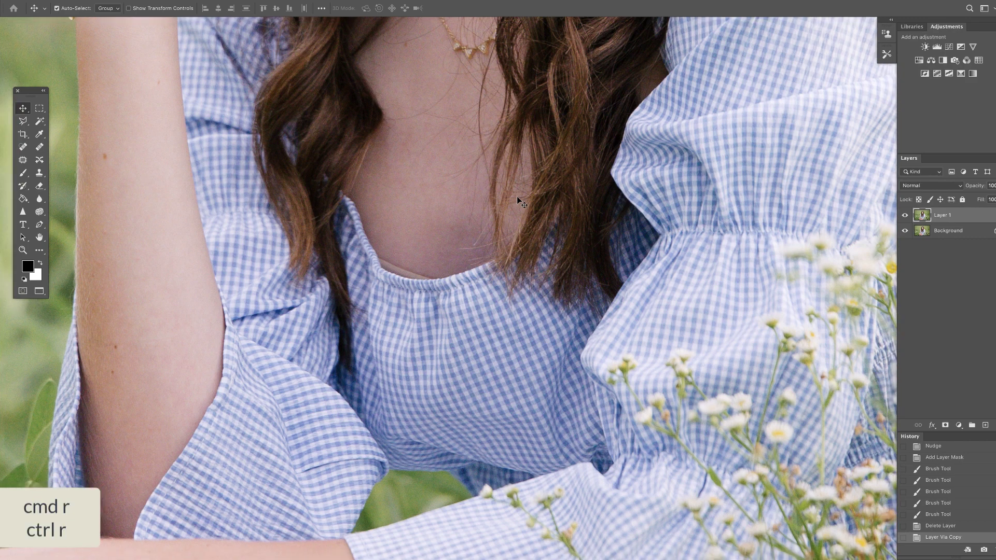
key(ctrl+r)
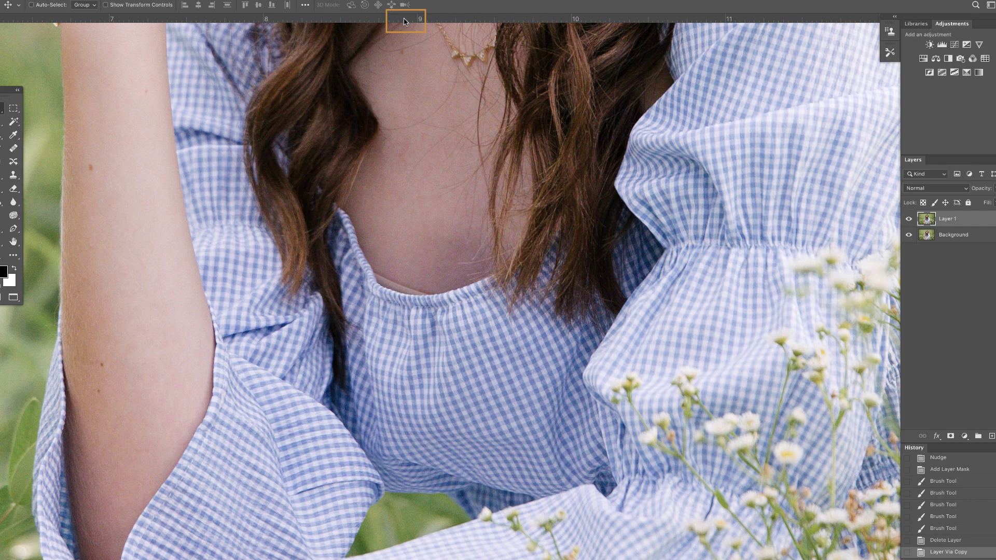
Place two horizontal guides across the neckline, the lower one at 7.840 in, removing stray guides
drag(405, 21, 411, 266)
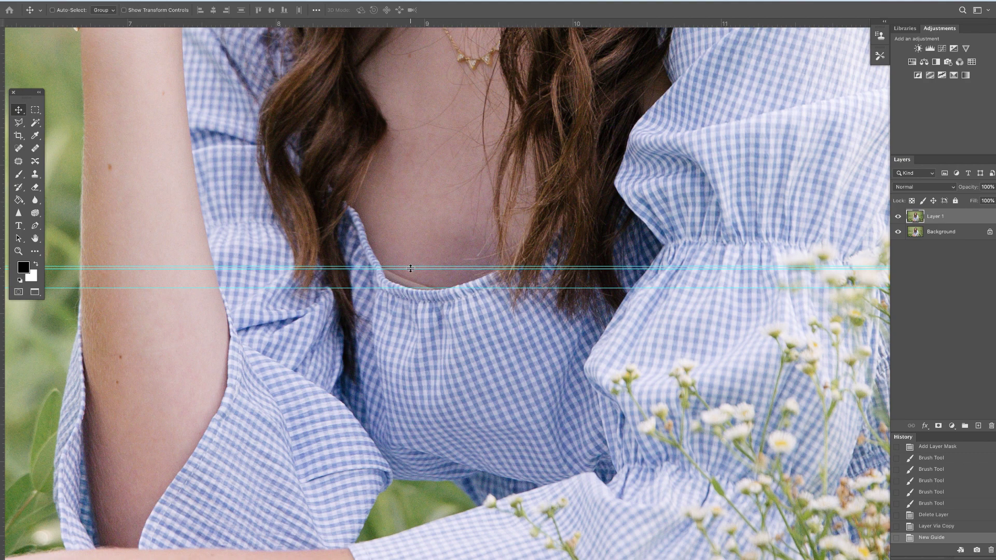
drag(410, 268, 428, 8)
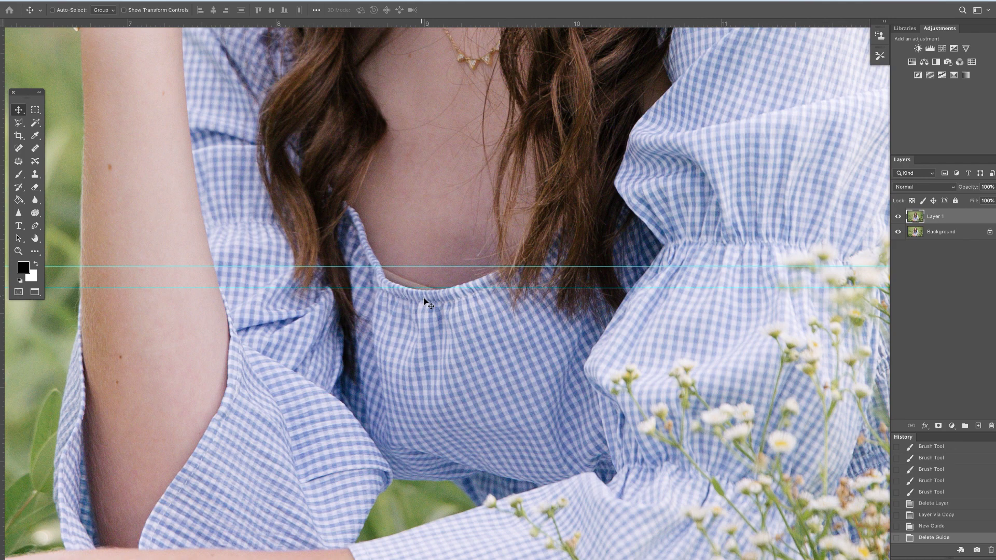
drag(430, 289, 438, 16)
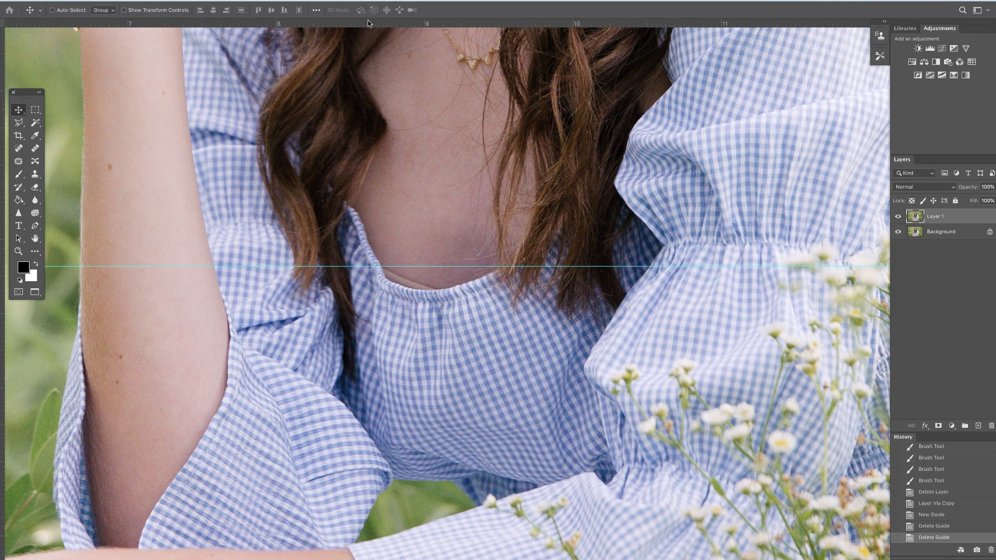
drag(368, 22, 422, 294)
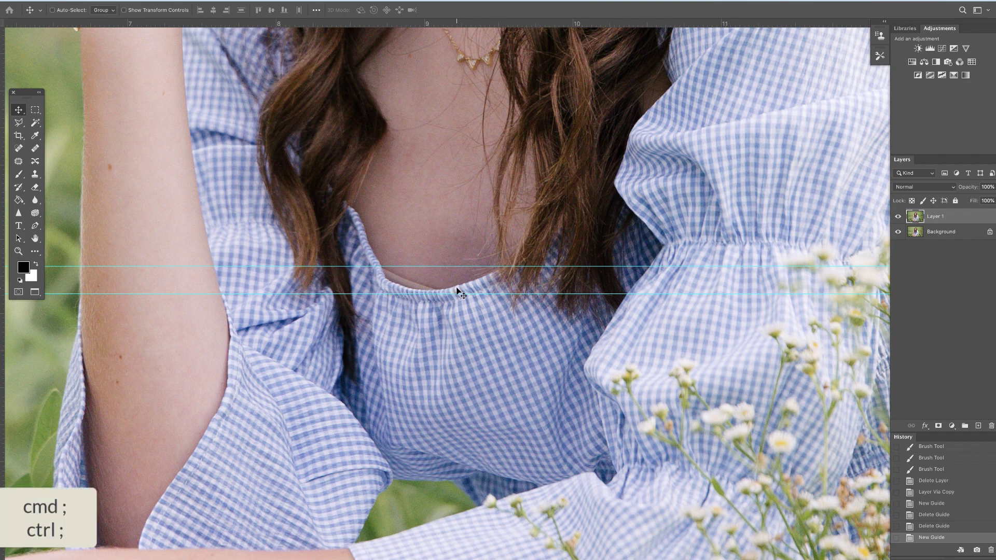
Hide the guides and nudge Layer 1 up four steps so the neckline meets the upper guide
key(super+semicolon)
key(super+semicolon)
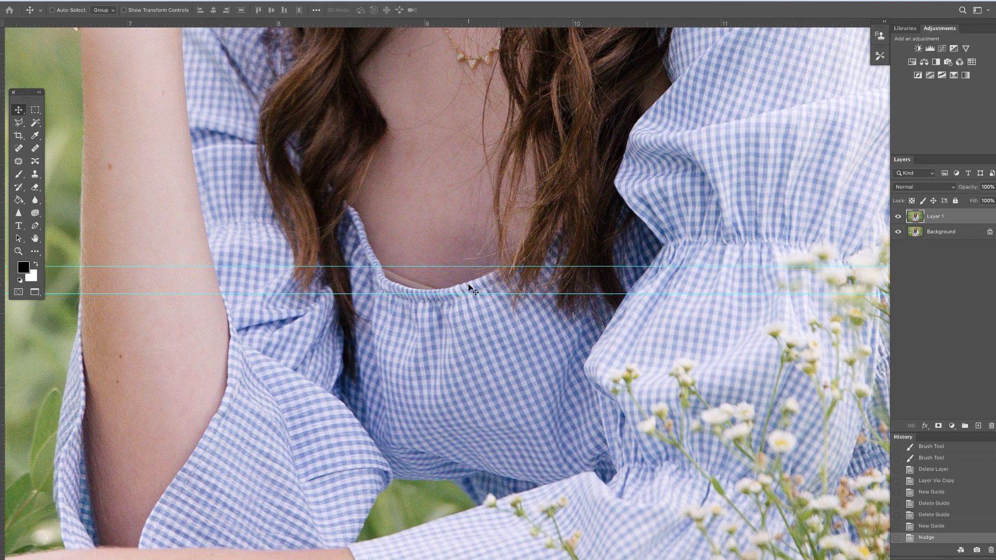
key(Up)
key(Up)
key(Up)
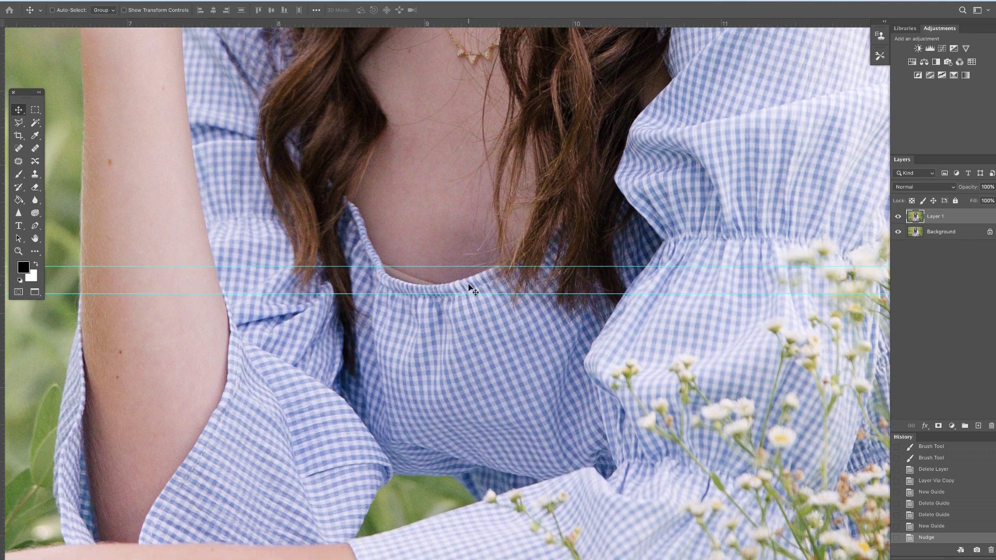
key(Up)
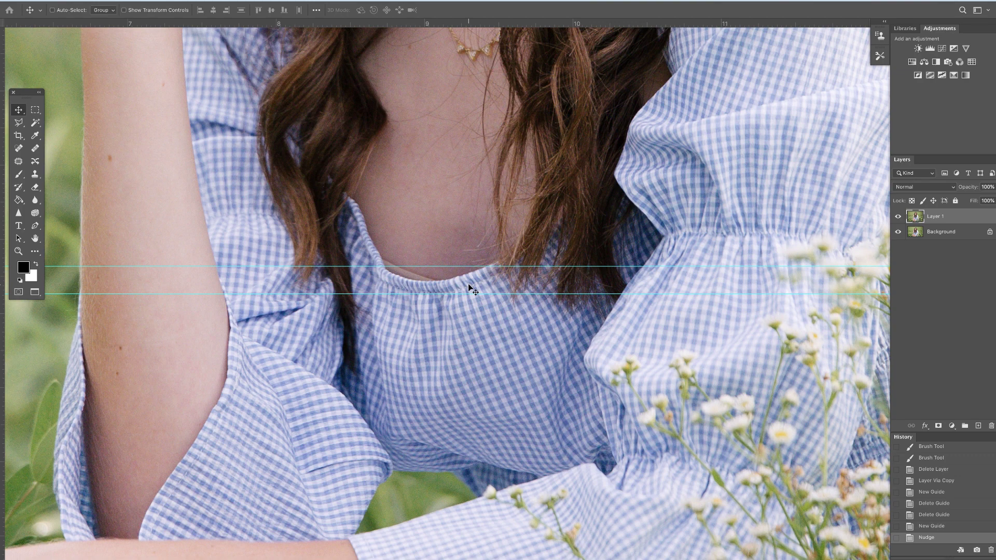
key(Up)
key(Up)
key(Up)
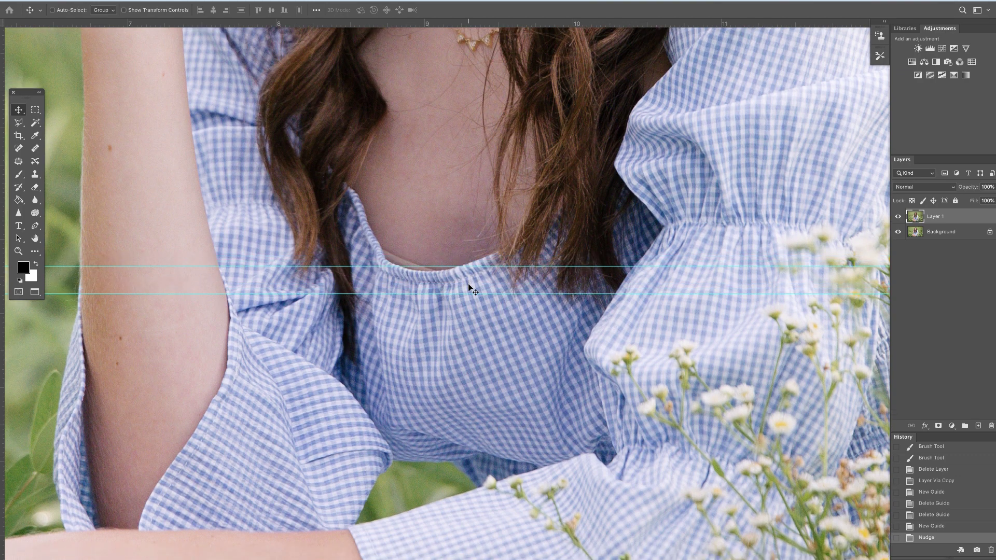
key(Up)
key(Up)
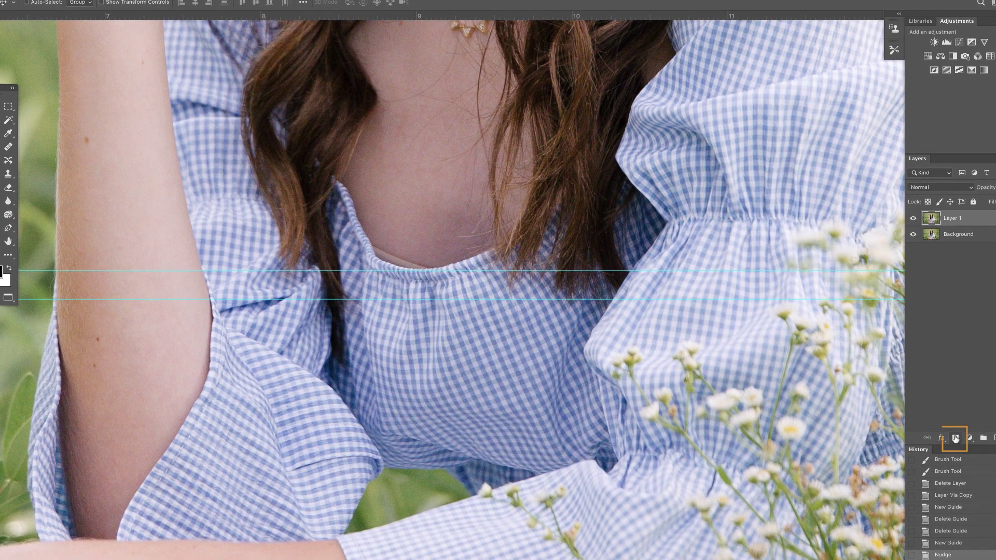
Add a layer mask to Layer 1 and fill it with black to hide the copy
click(955, 438)
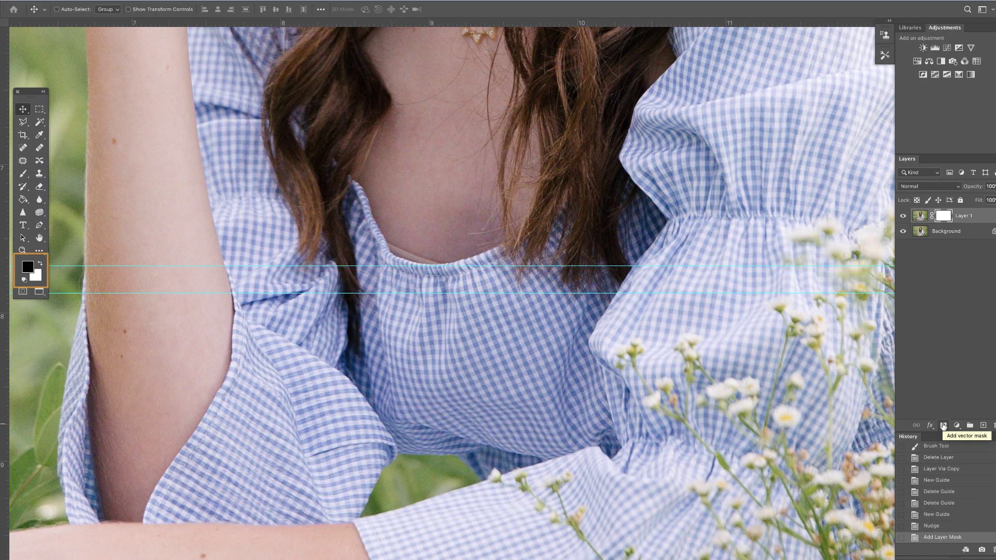
key(x)
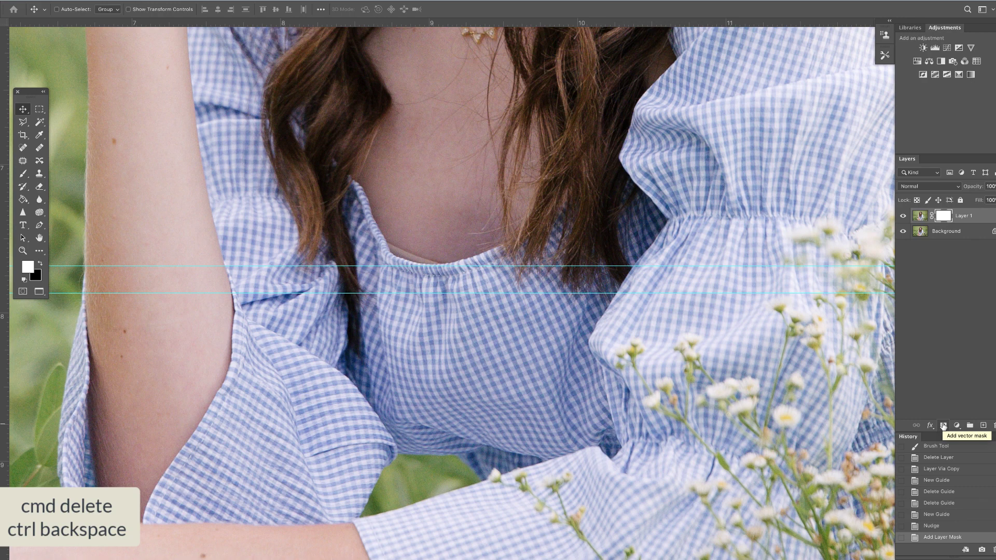
key(super+BackSpace)
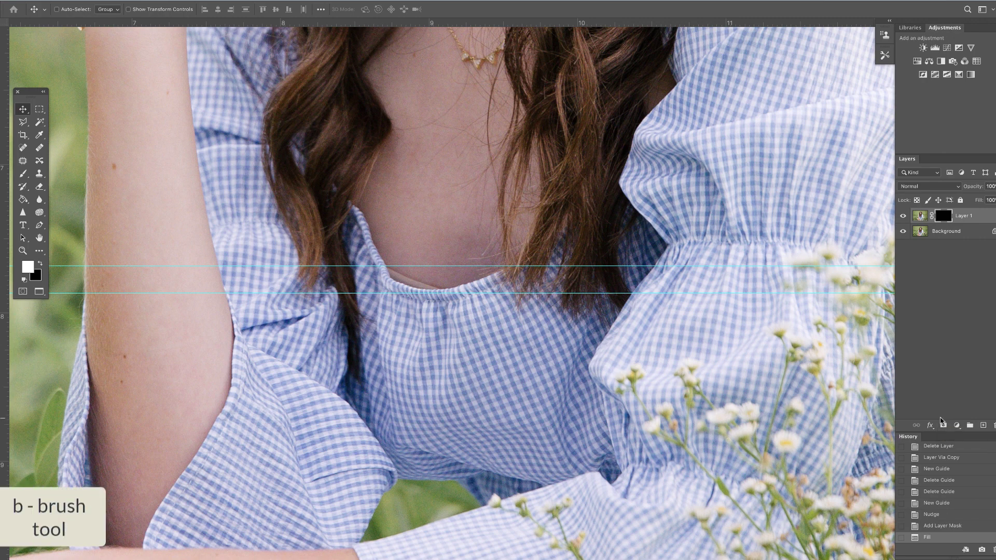
With a 45 px brush and guides hidden, paint white on the mask along the collar and near the hair
key(b)
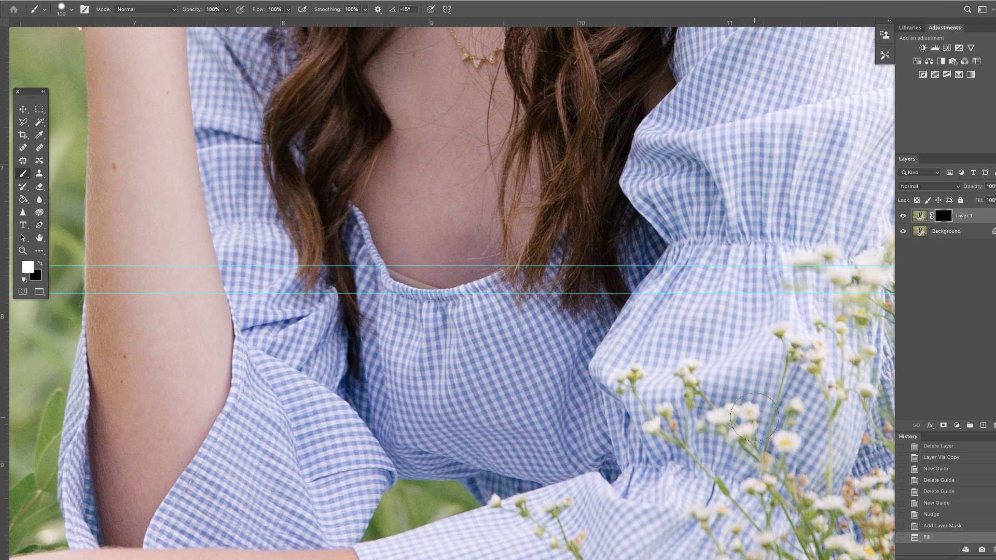
key(ctrl+semicolon)
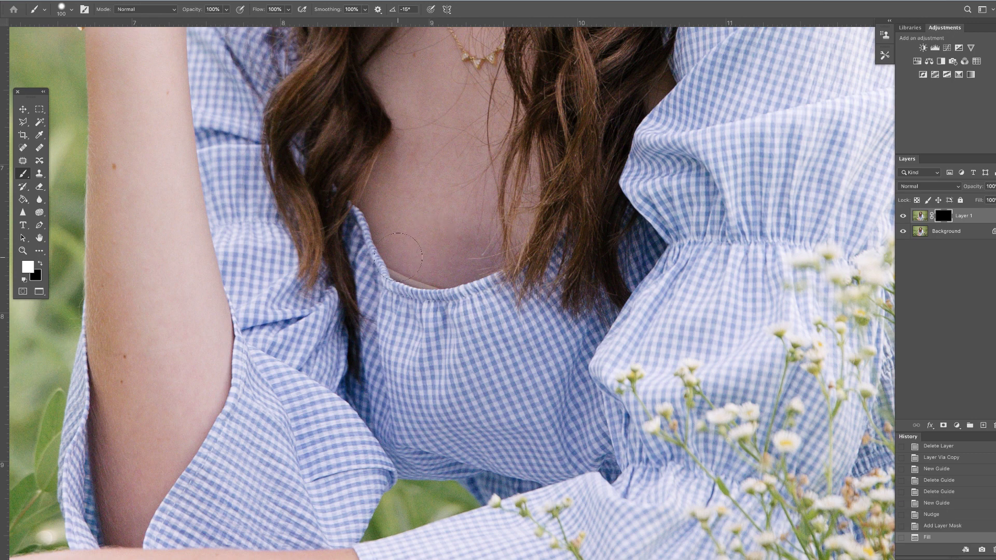
key(bracketleft)
key(bracketleft)
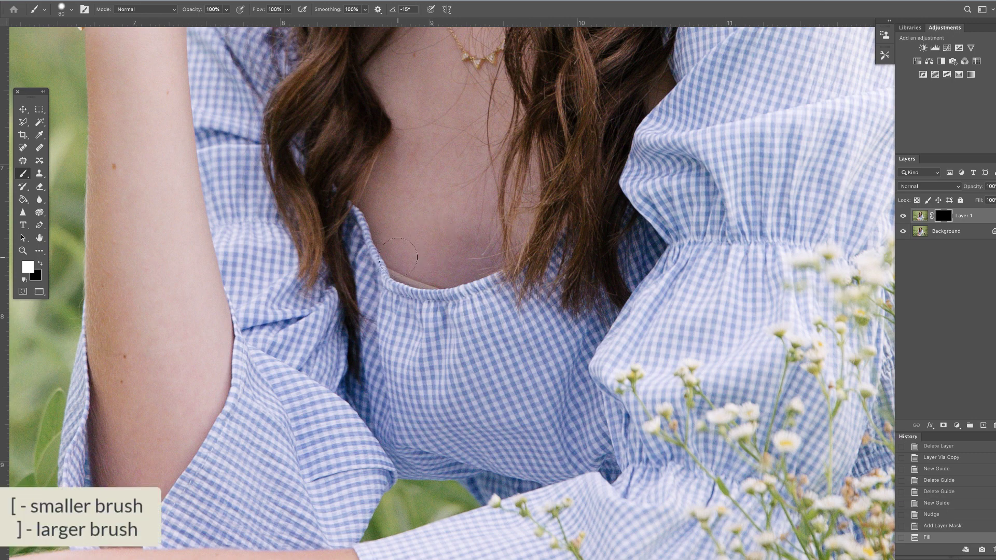
key(bracketleft)
key(bracketleft)
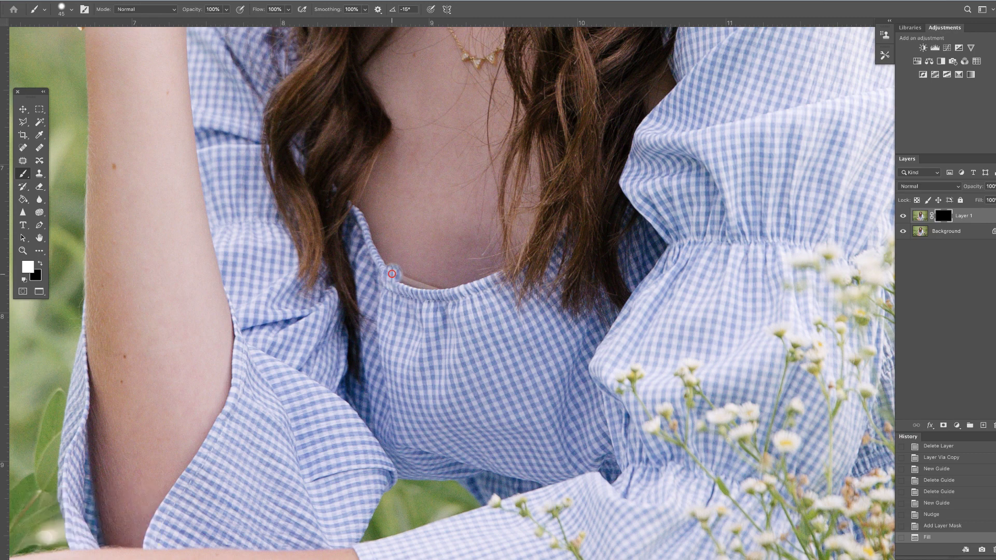
mouse_move(392, 274)
mouse_down()
mouse_move(454, 286)
mouse_move(387, 280)
mouse_move(428, 300)
mouse_move(397, 302)
mouse_move(436, 302)
mouse_move(433, 271)
mouse_move(485, 266)
mouse_move(383, 268)
mouse_move(407, 262)
mouse_move(370, 246)
mouse_move(360, 209)
mouse_move(353, 220)
mouse_up()
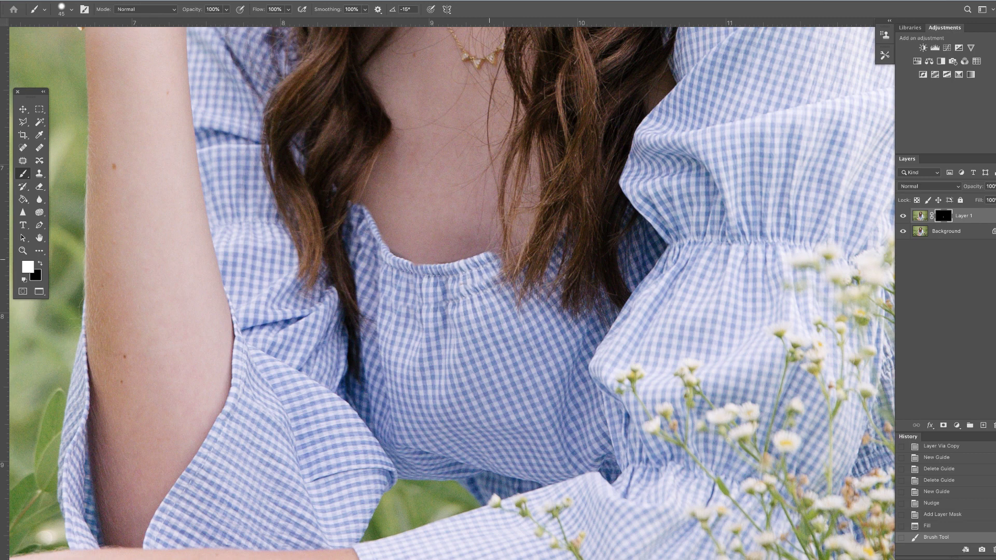
drag(495, 256, 544, 223)
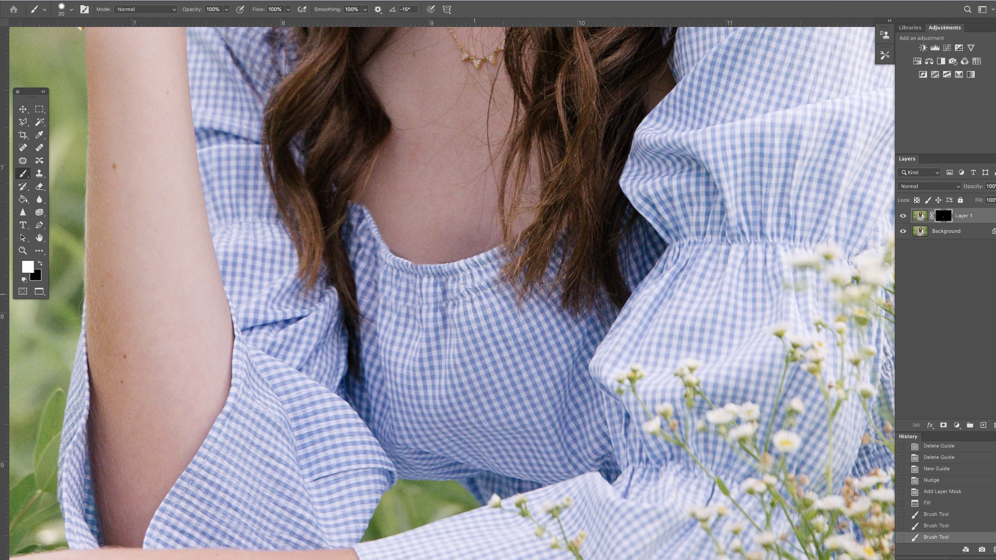
Enlarge the brush to 70 and paint white on the mask across the chest's neckline seam
mouse_move(475, 294)
mouse_down()
mouse_move(495, 292)
mouse_move(475, 284)
mouse_move(460, 290)
mouse_move(491, 292)
mouse_move(459, 288)
mouse_move(429, 302)
mouse_move(451, 303)
mouse_move(410, 302)
mouse_up()
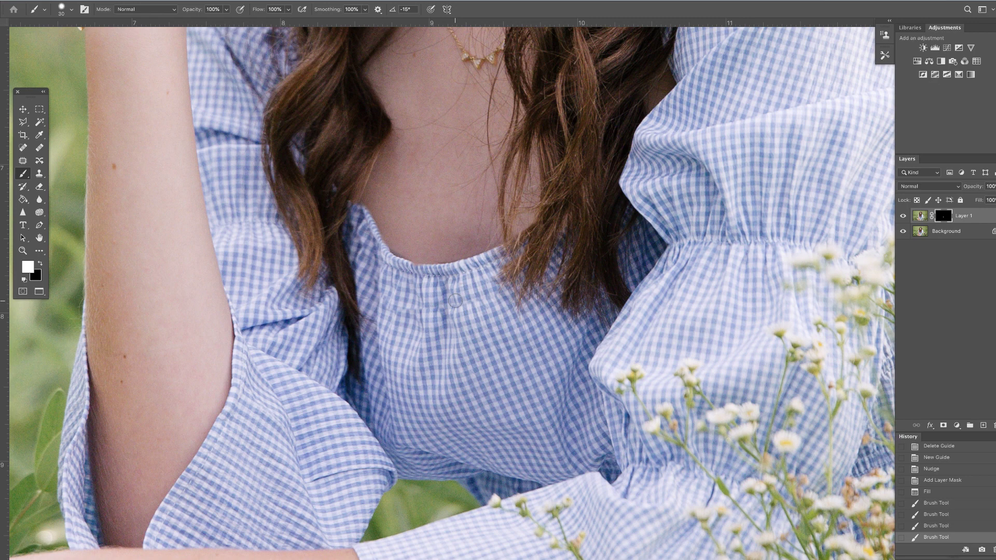
key(bracketright)
key(bracketright)
key(bracketright)
key(bracketright)
click(490, 304)
click(455, 309)
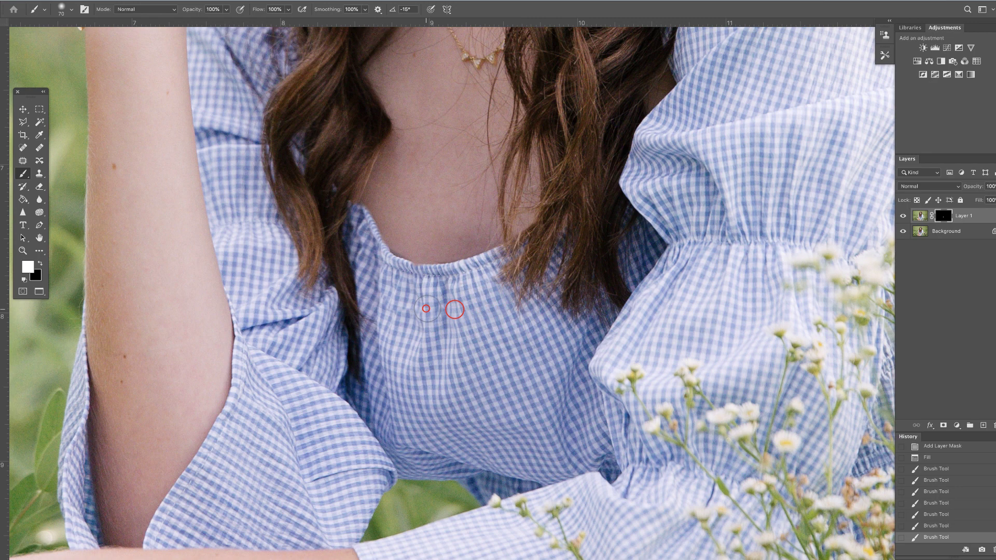
click(415, 308)
click(382, 304)
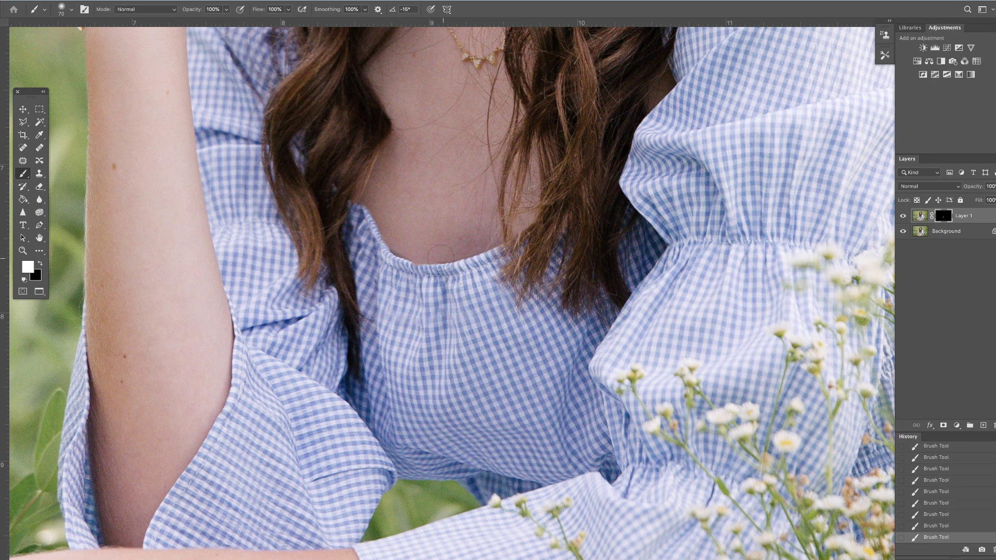
click(415, 275)
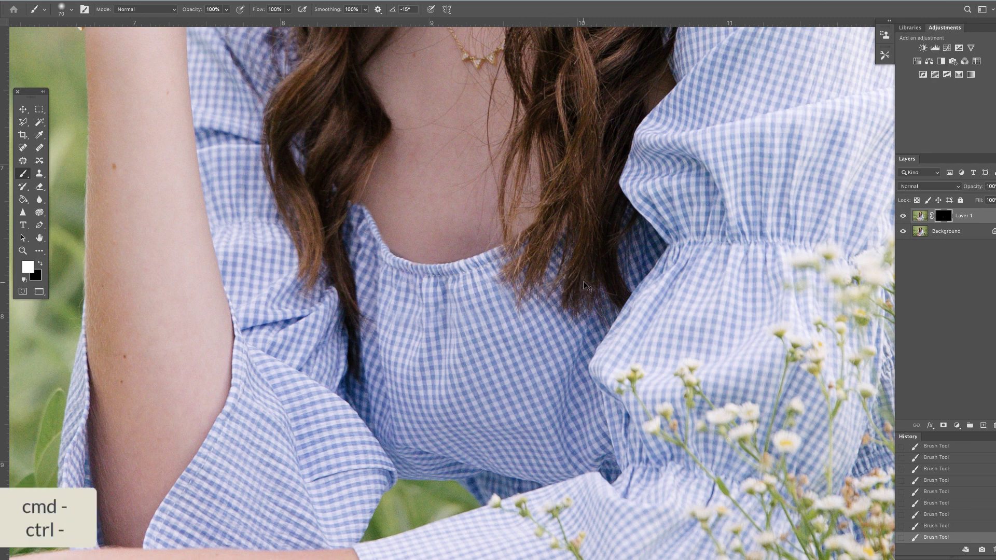
Zoom out to the whole photo and toggle Layer 1 off and on to compare with the original
key(ctrl+minus)
key(ctrl+minus)
key(ctrl+minus)
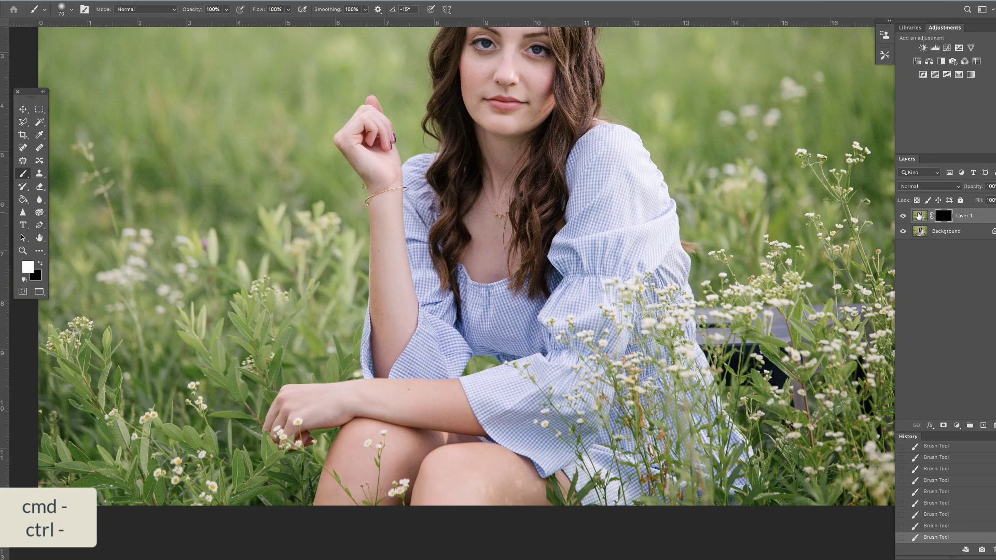
click(903, 217)
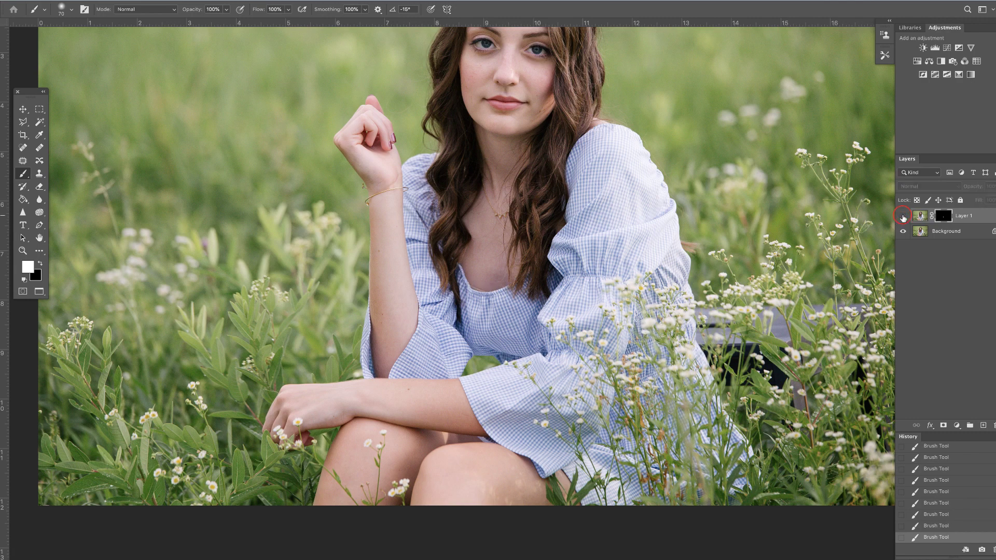
click(903, 216)
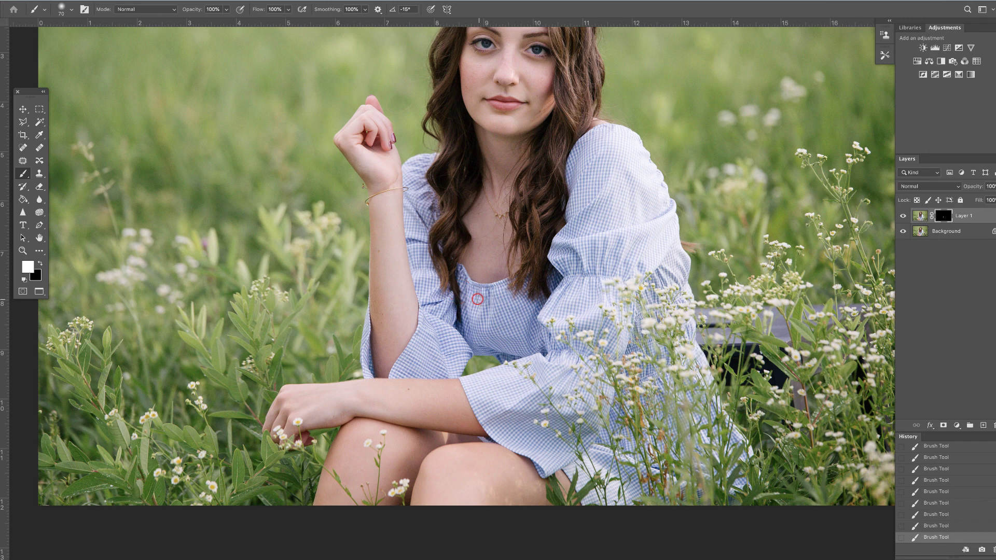
click(902, 216)
click(903, 216)
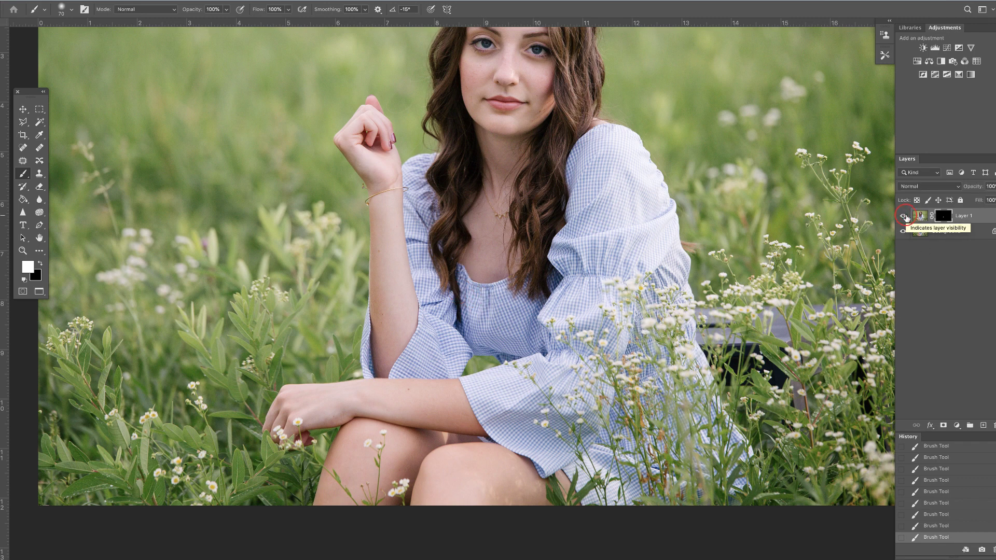
Zoom out one more step and toggle Layer 1 twice more for a before-and-after comparison
key(ctrl+minus)
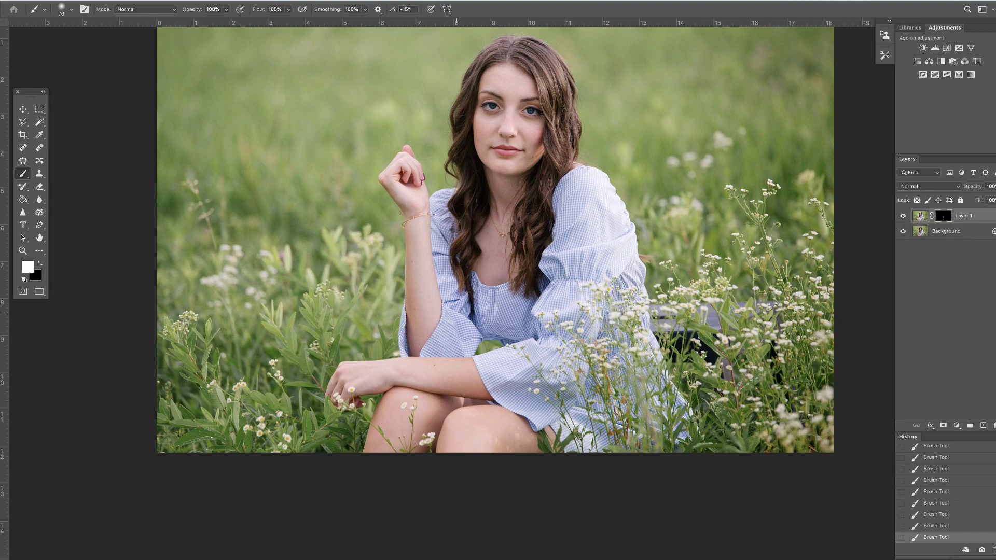
click(488, 300)
click(903, 216)
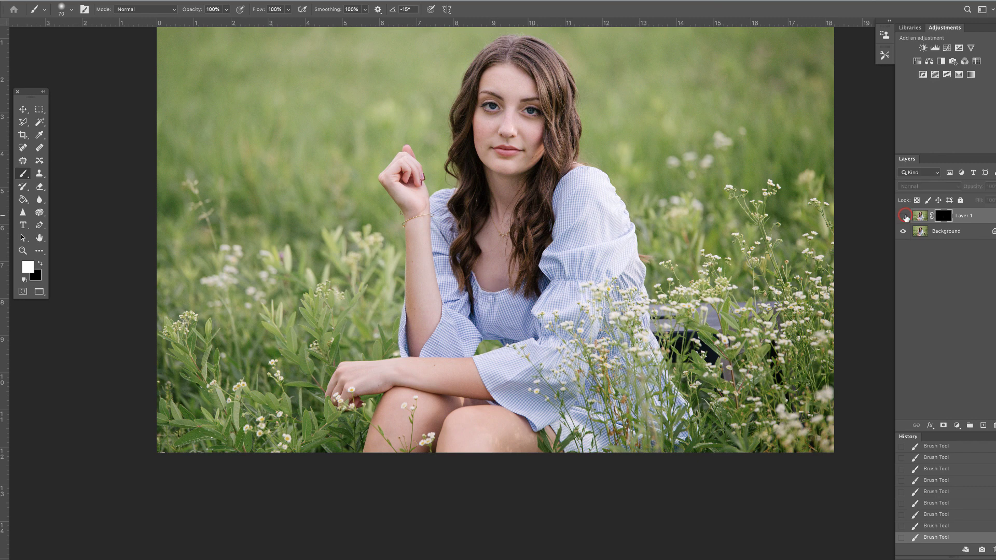
click(902, 216)
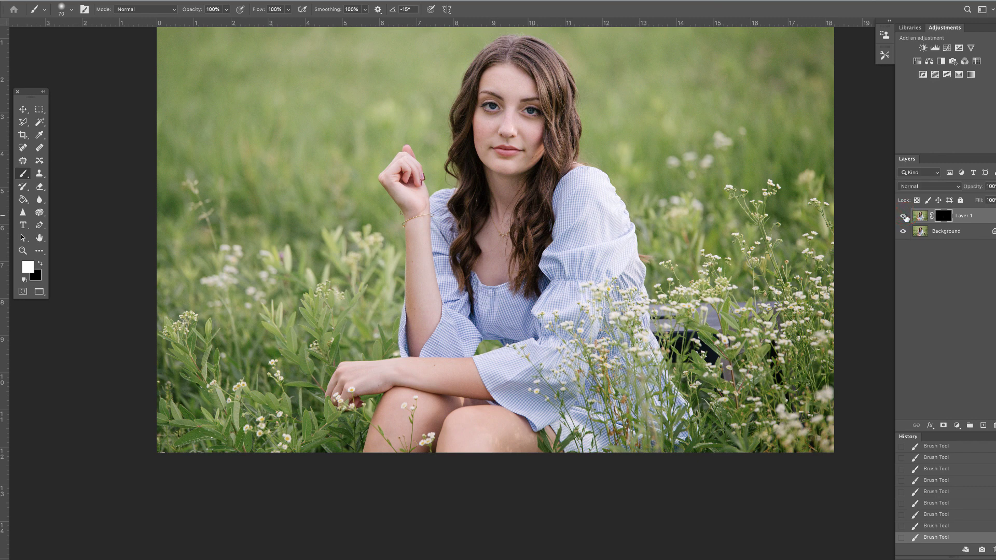
click(903, 216)
click(903, 216)
Switch to 003.jpg, duplicate its Background into Layer 1, and zoom in on the neckline
click(302, 2)
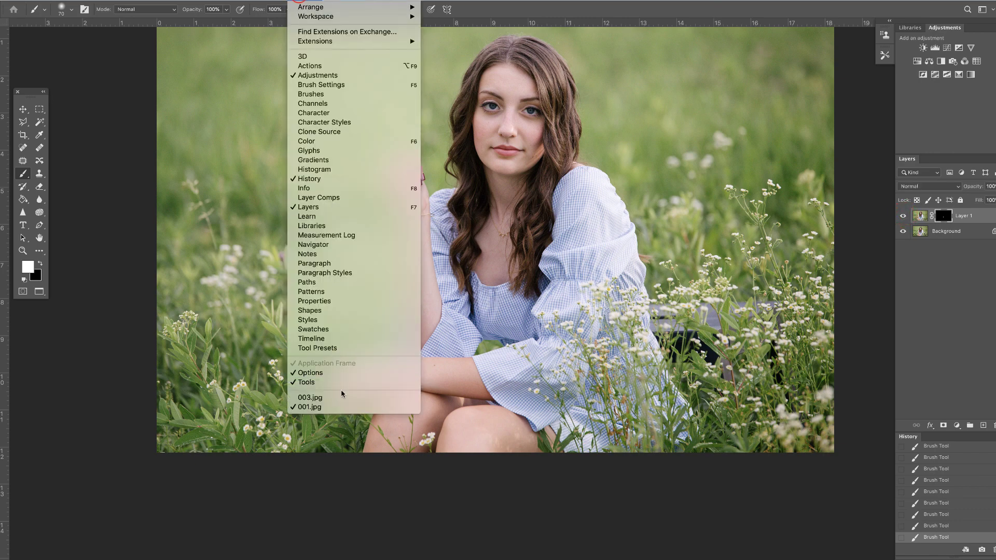
click(341, 397)
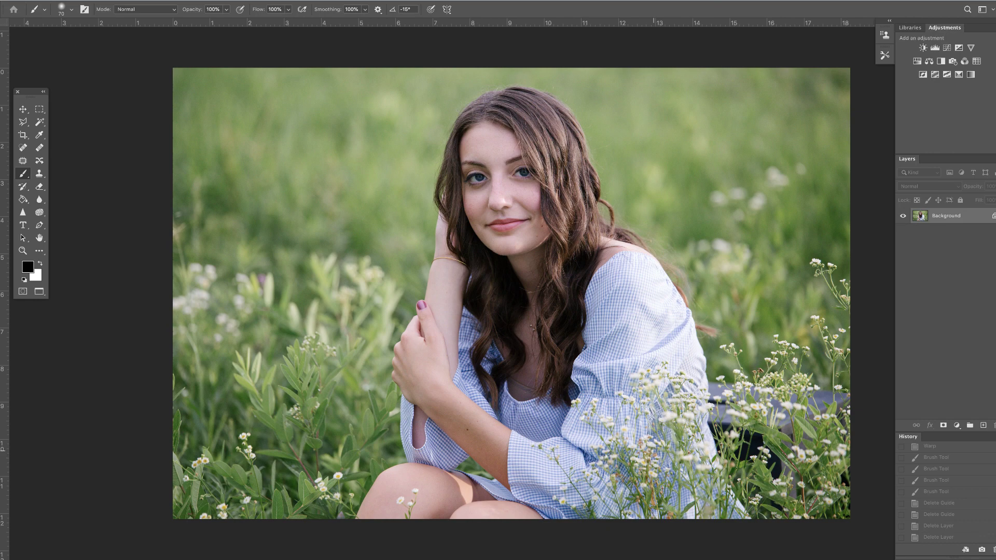
key(super+j)
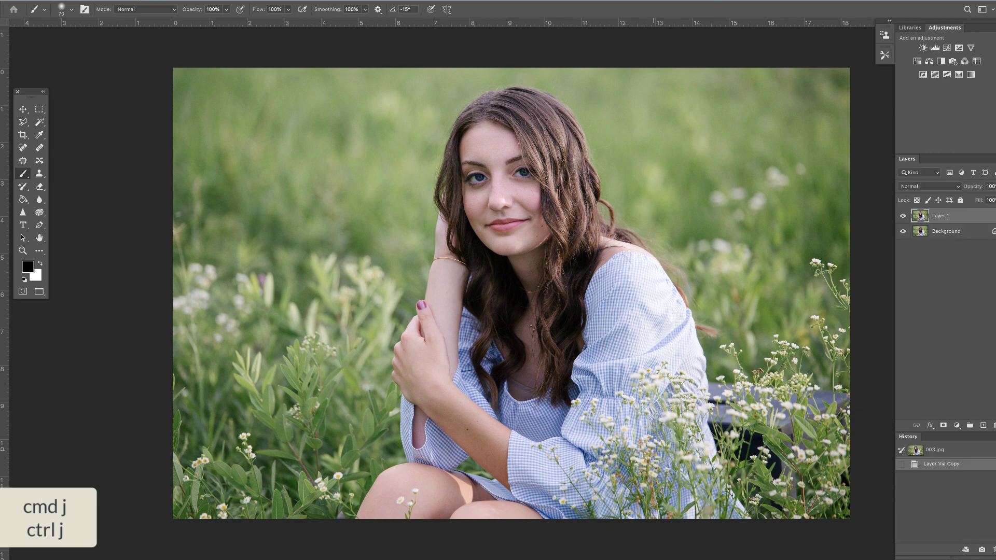
key(super+plus)
key(super+plus)
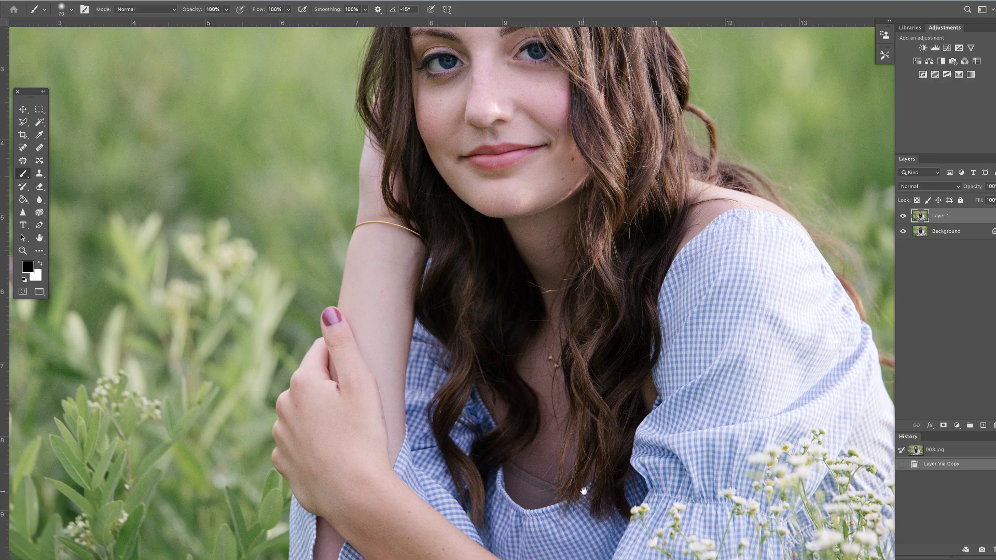
mouse_move(583, 490)
mouse_down()
mouse_move(456, 255)
mouse_move(475, 272)
mouse_move(475, 237)
mouse_up()
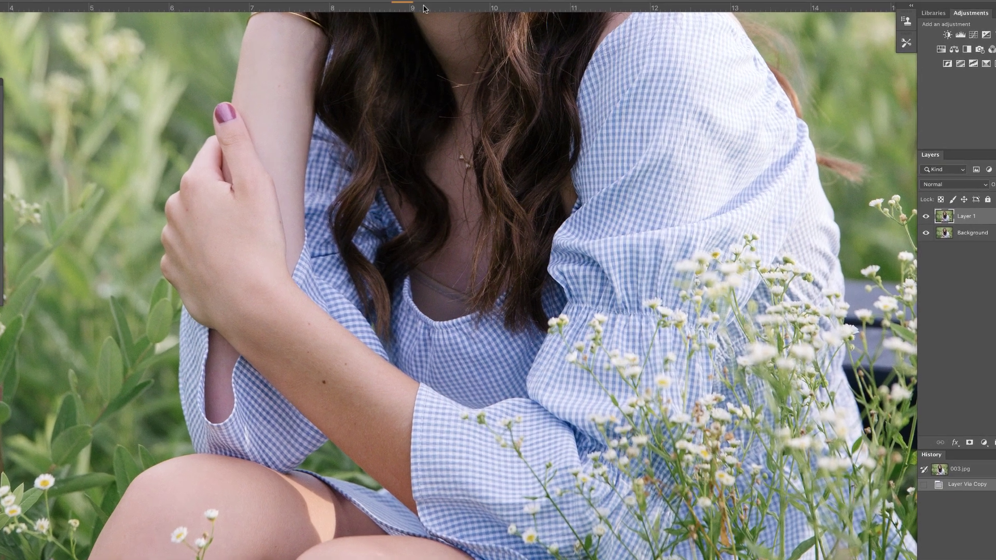
Drag horizontal guides to Y 8.437 in and Y 9.134 in around the neckline
drag(425, 8, 442, 278)
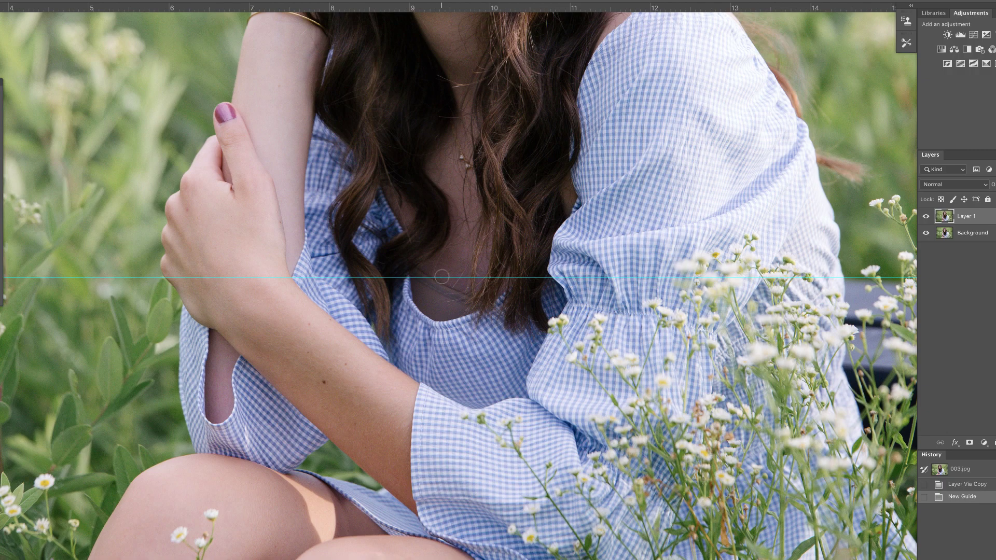
drag(450, 6, 470, 333)
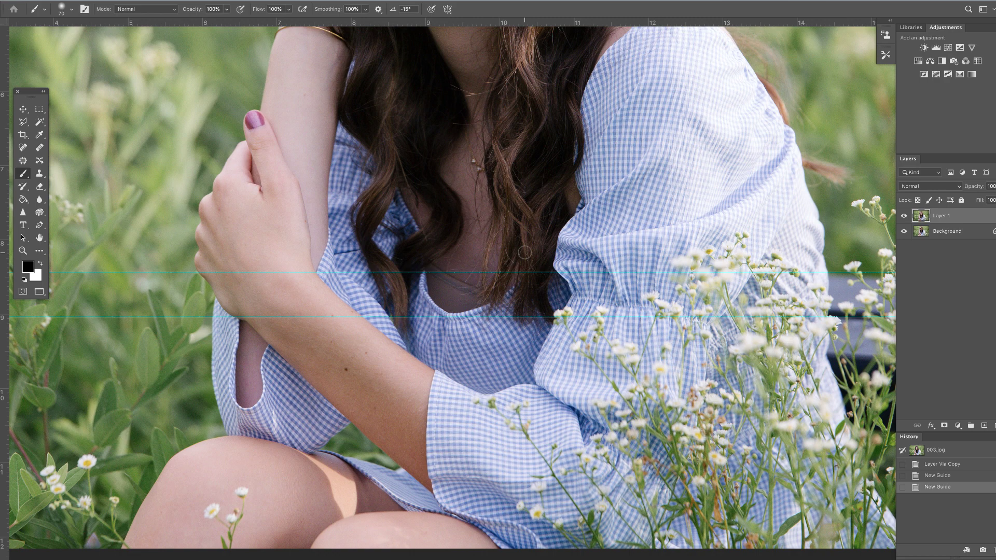
Copy a marquee rectangle of dress from the upper guide onto Layer 2 and hide the lower layers
key(m)
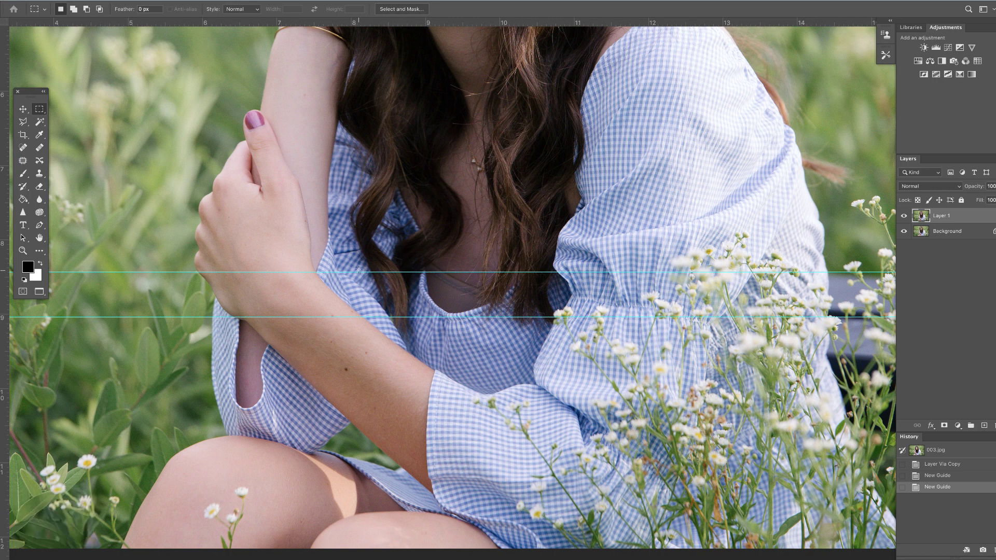
drag(353, 266, 595, 389)
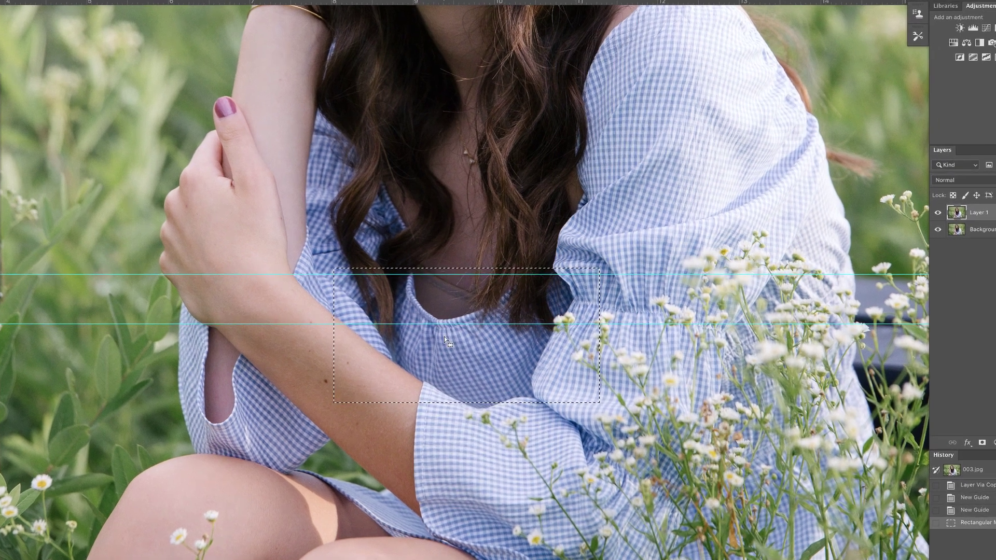
right_click(453, 330)
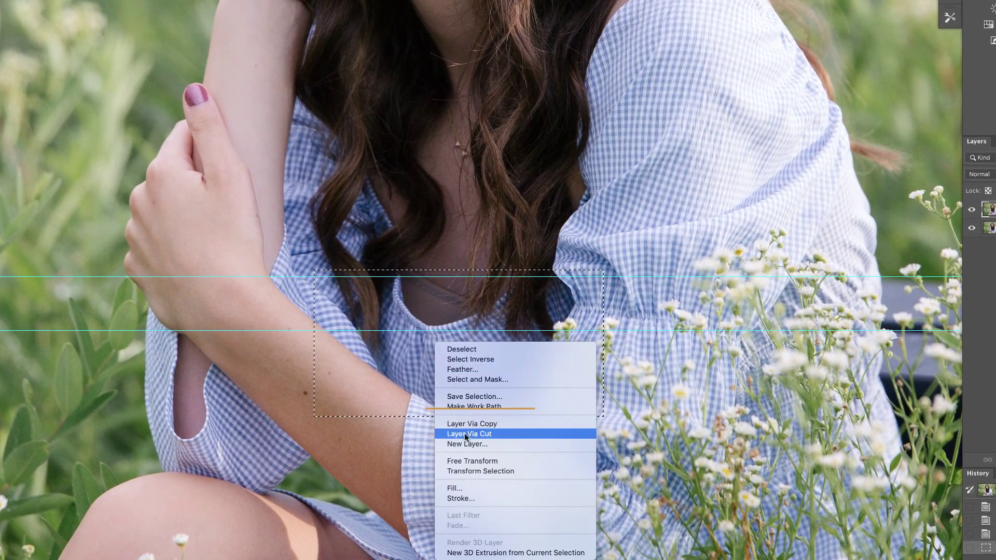
click(474, 424)
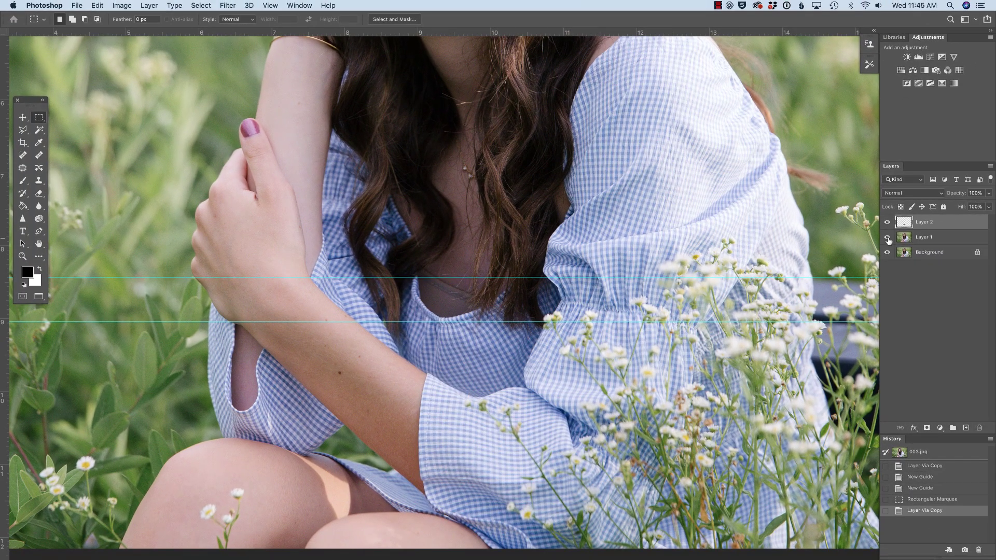
mouse_move(887, 237)
mouse_down()
mouse_move(887, 254)
mouse_move(887, 238)
mouse_up()
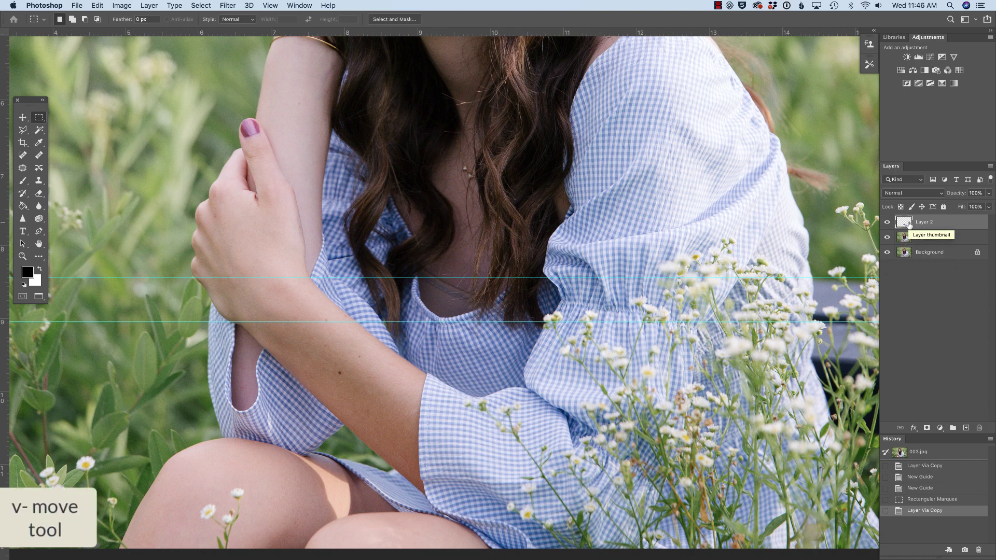
With the Move tool, nudge Layer 2's gingham strip upward using three Shift+Up presses
key(v)
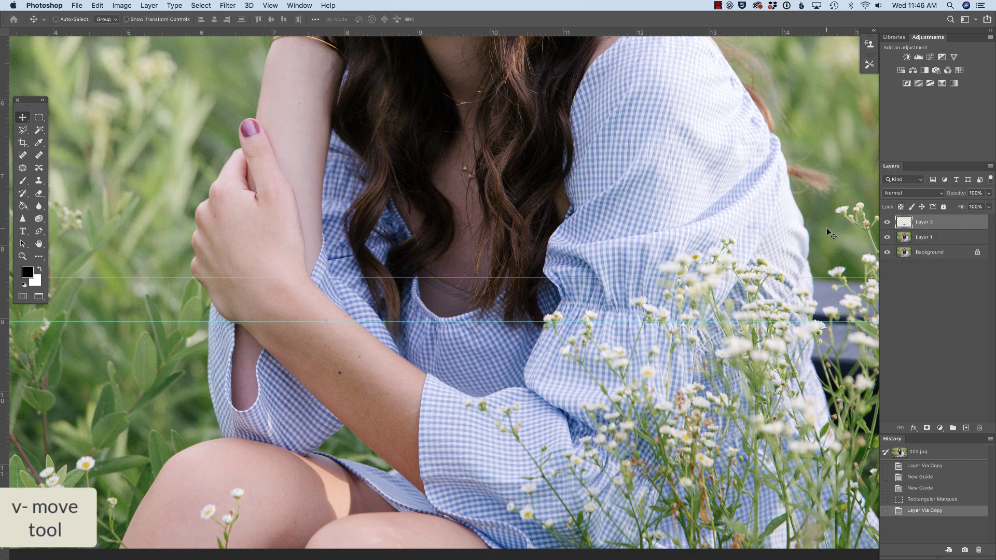
key(shift+Up)
key(shift+Up)
key(shift+Up)
key(shift+Up)
key(shift+Up)
key(shift+Up)
key(shift+Up)
key(shift+Up)
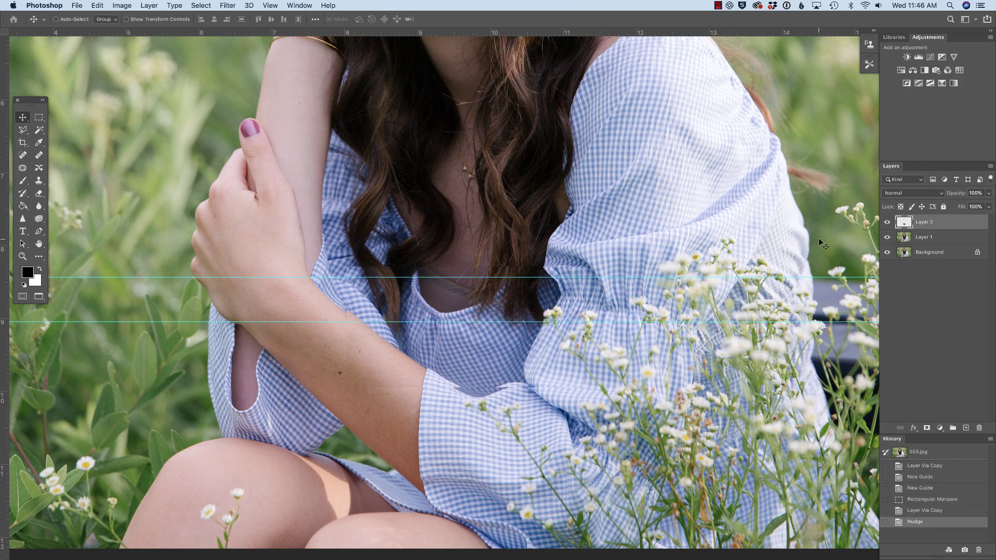
key(shift+Up)
key(shift+Up)
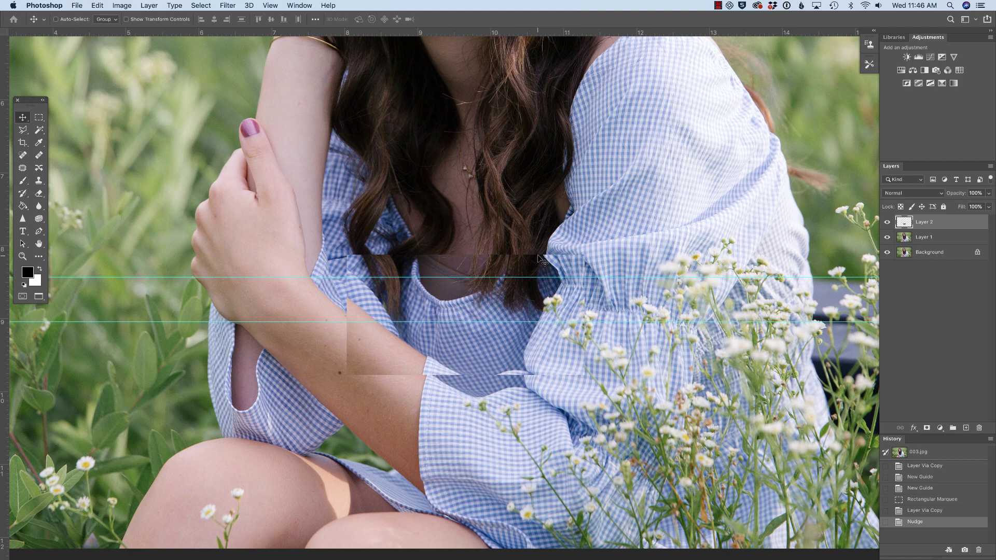
key(shift+Up)
key(shift+Up)
key(shift+Up)
key(shift+Up)
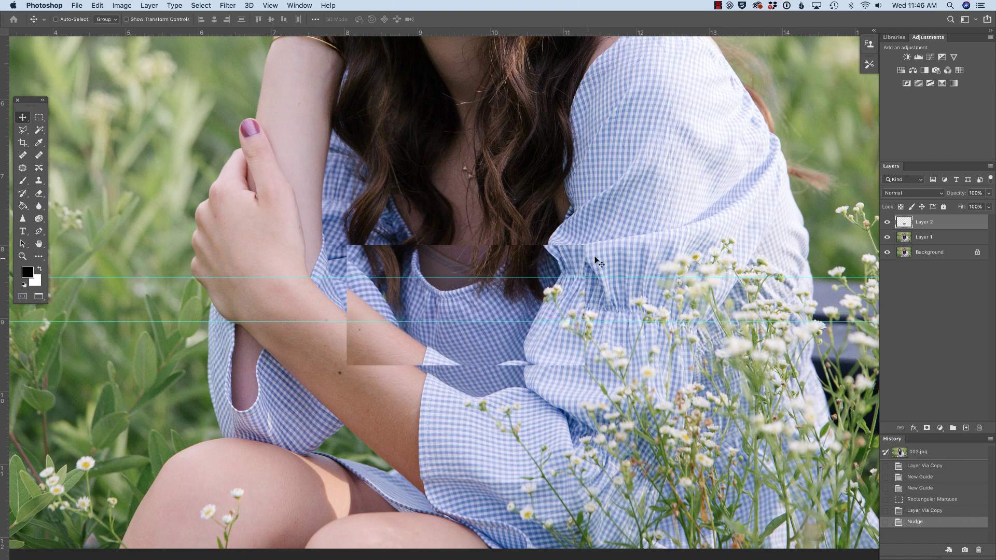
Warp Layer 2's patch, pulling its top edge and both top corners upward and outward
click(95, 6)
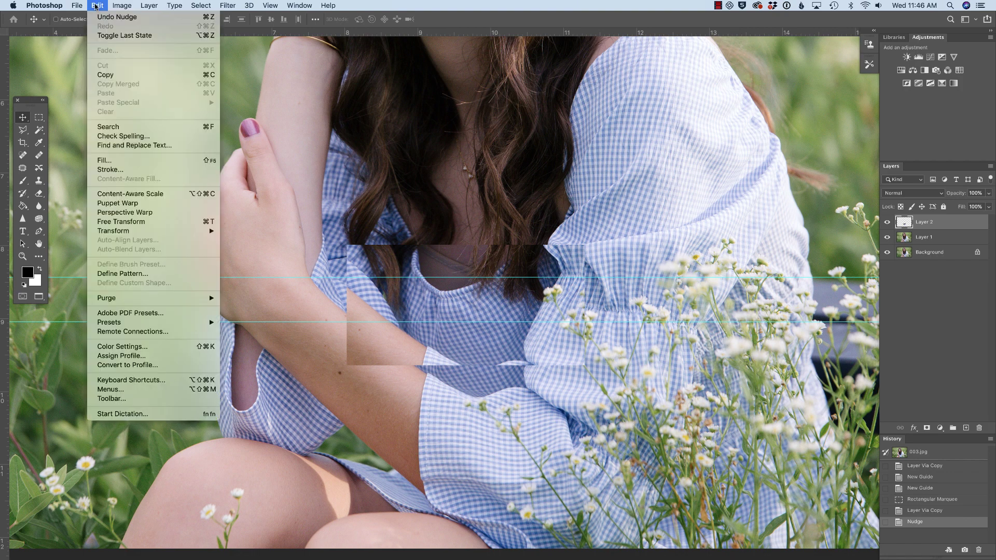
mouse_move(136, 231)
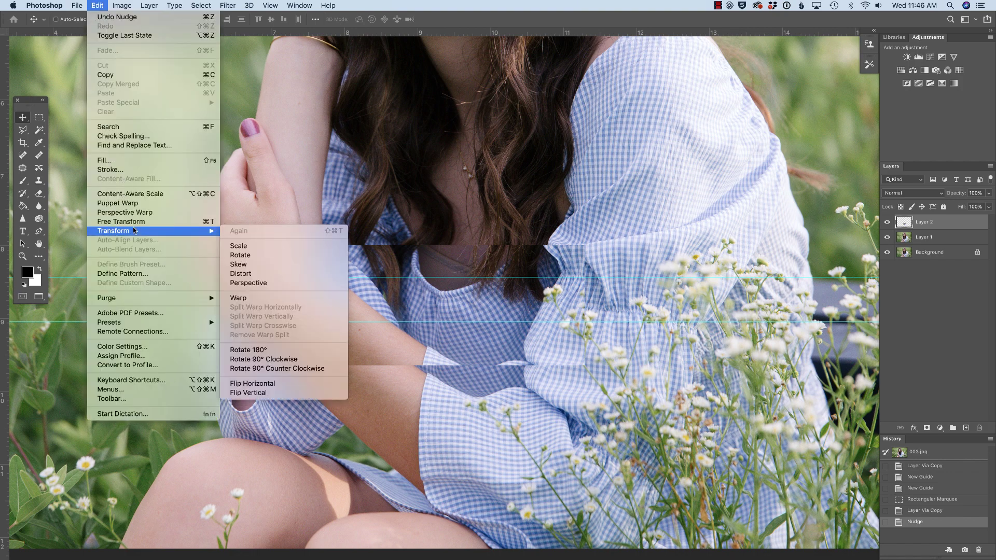
click(272, 298)
drag(423, 246, 389, 218)
drag(321, 225, 294, 205)
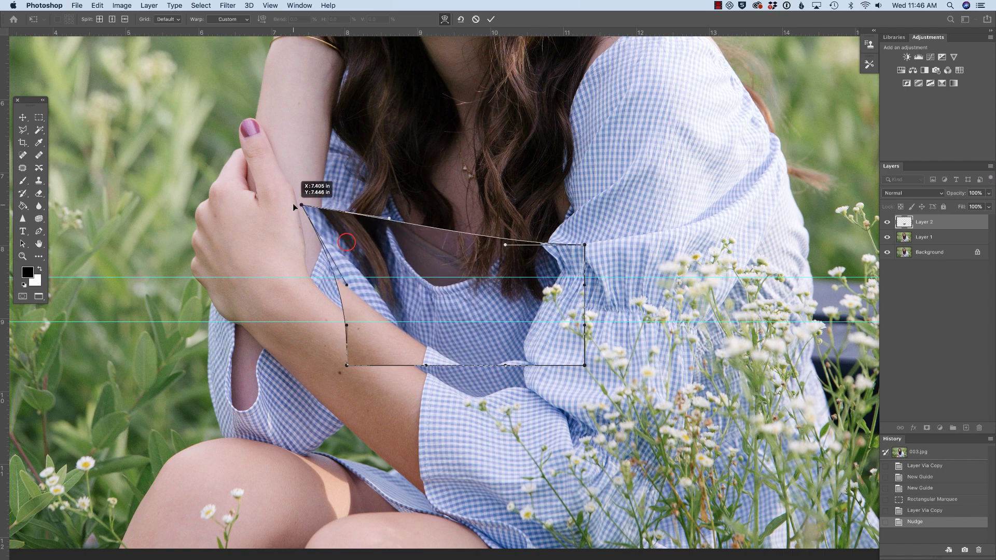
drag(505, 244, 533, 219)
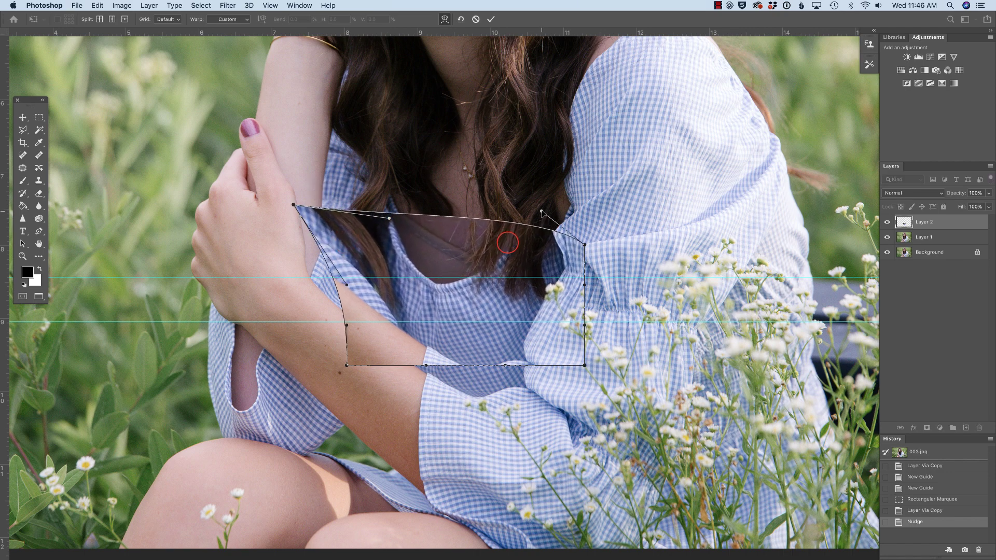
drag(585, 244, 643, 205)
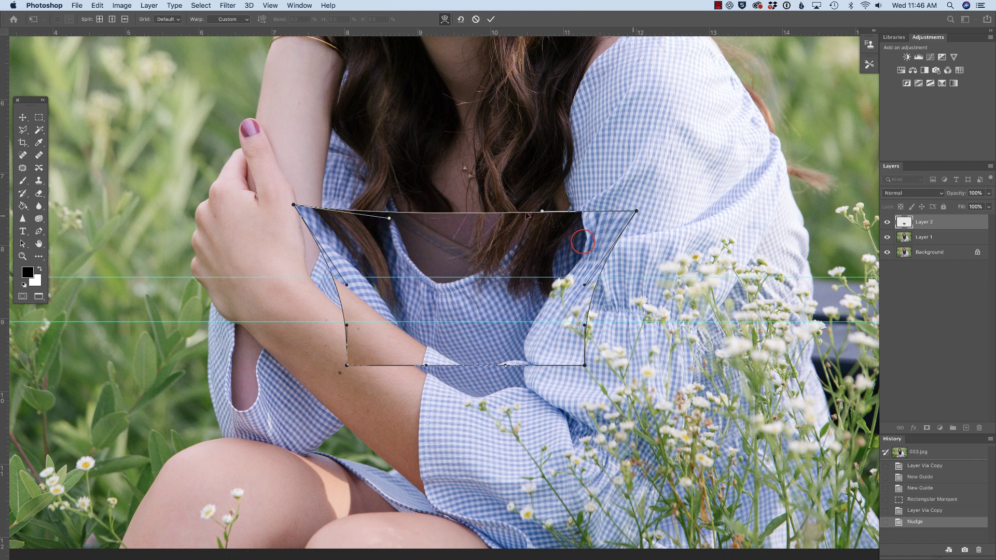
Arch the patch's top edge higher toward the neck, fine-tune the corners, and commit the warp
drag(542, 211, 576, 180)
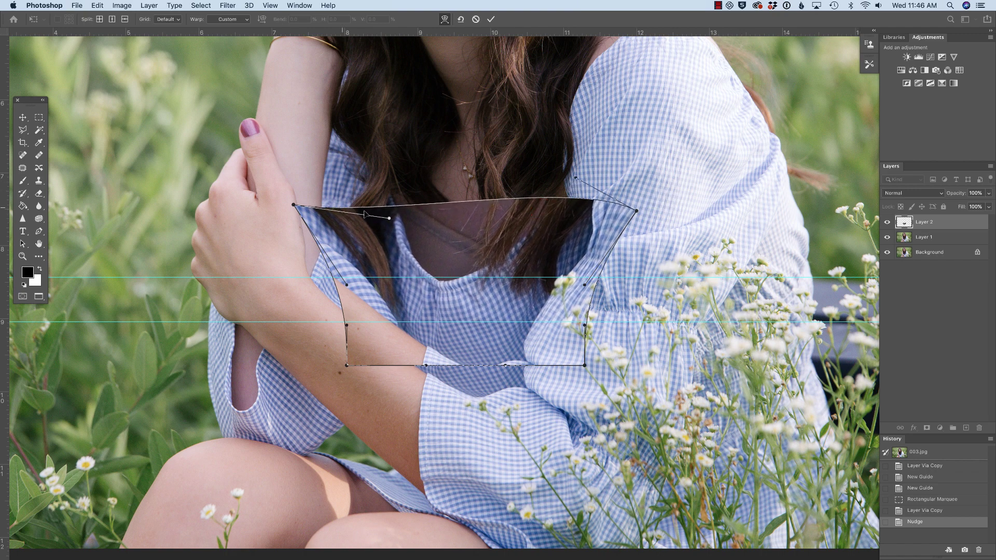
drag(389, 218, 277, 211)
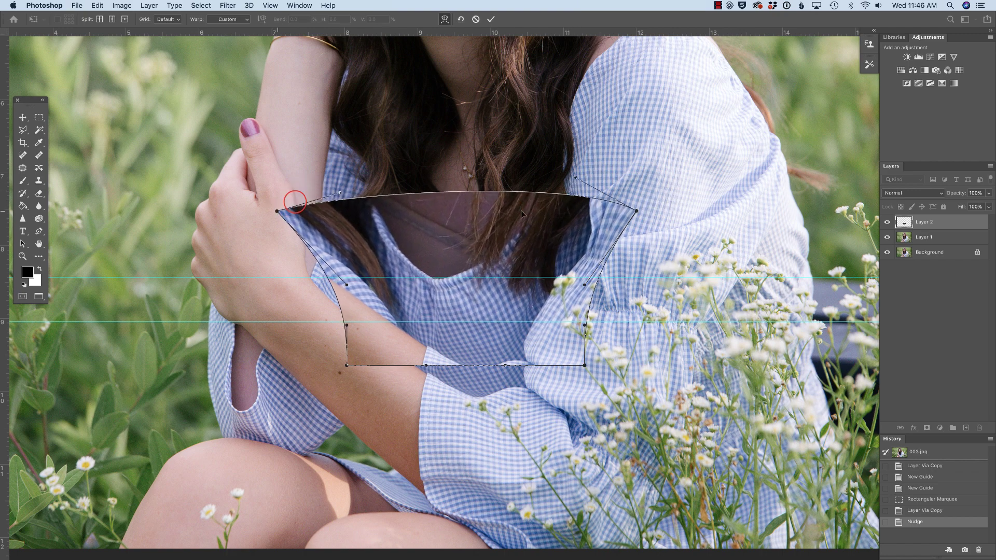
drag(636, 211, 655, 197)
drag(578, 176, 579, 169)
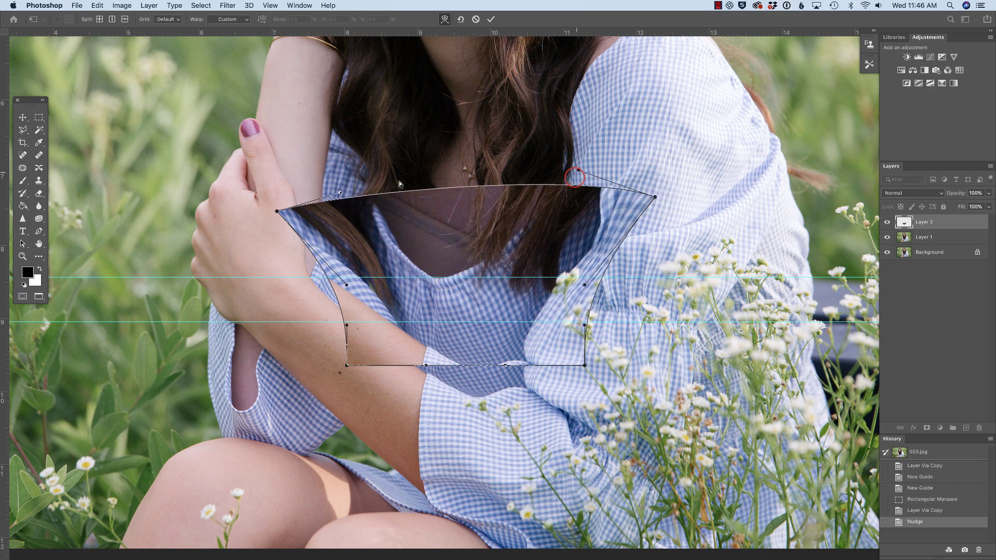
drag(341, 193, 337, 183)
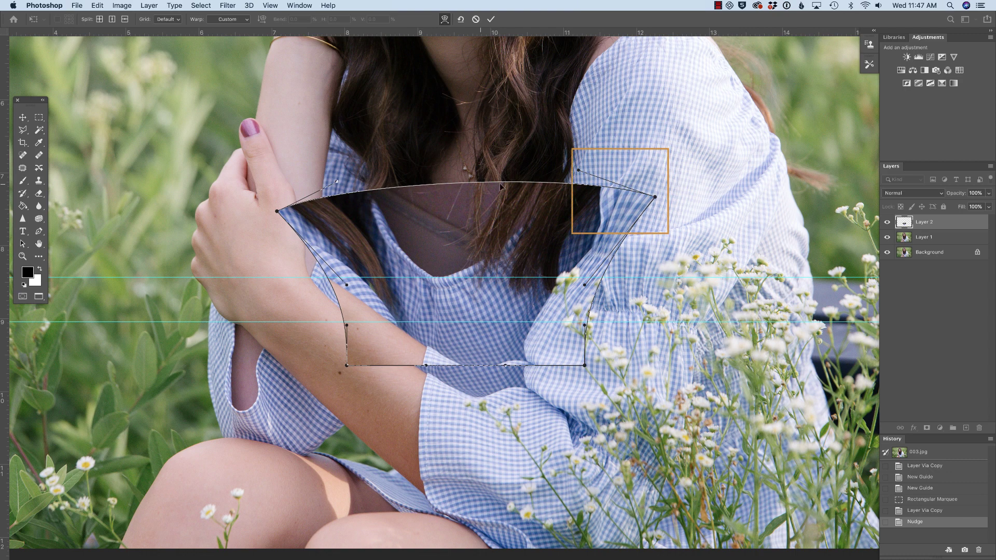
key(Return)
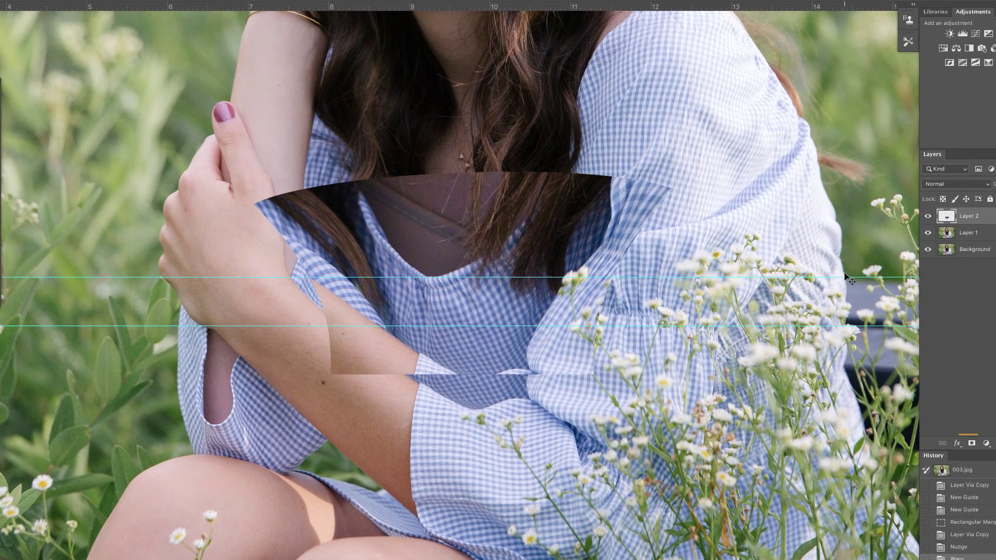
Add a layer mask to Layer 2 and fill it with black, hiding the warped patch
click(971, 443)
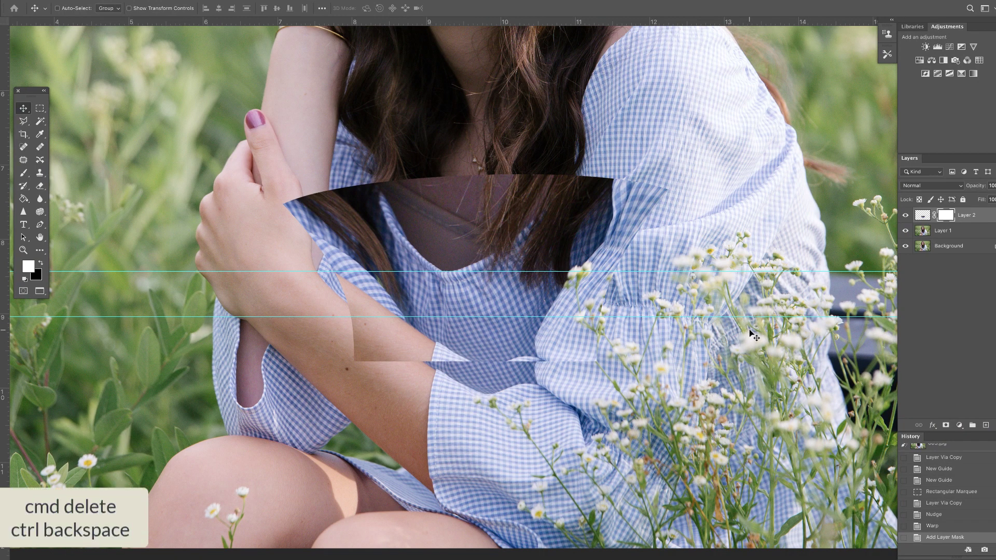
key(super+BackSpace)
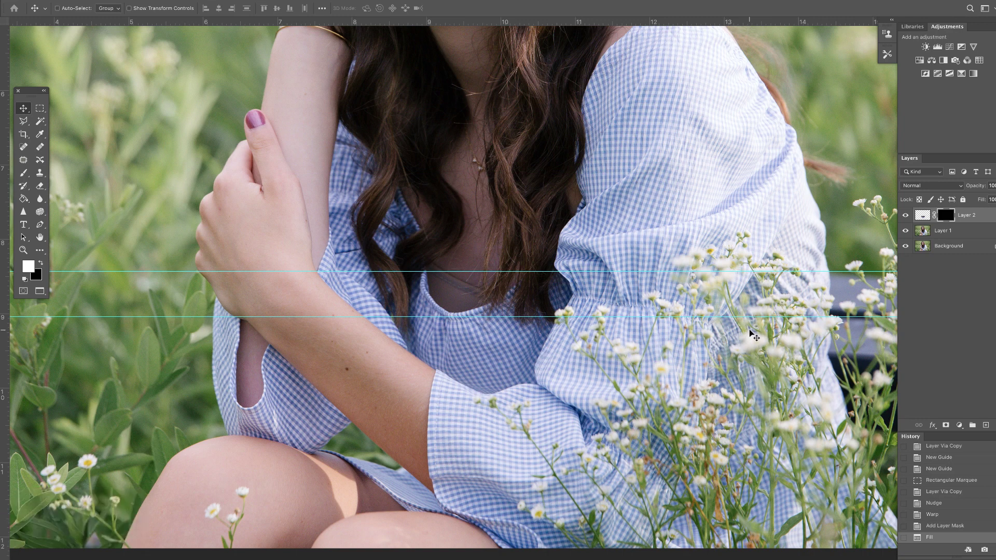
key(b)
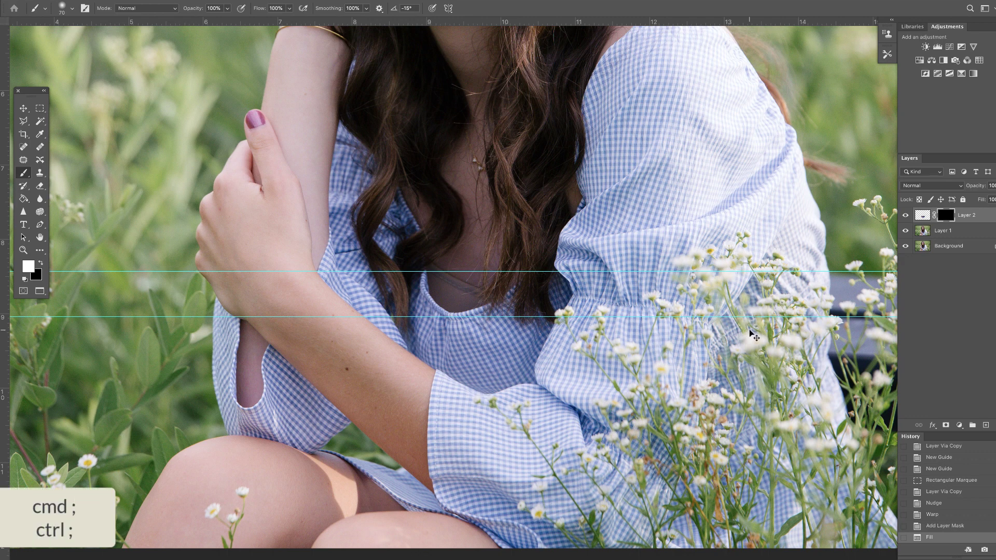
Hide the guides and paint white on the mask to reveal the patch along the neckline
key(ctrl+semicolon)
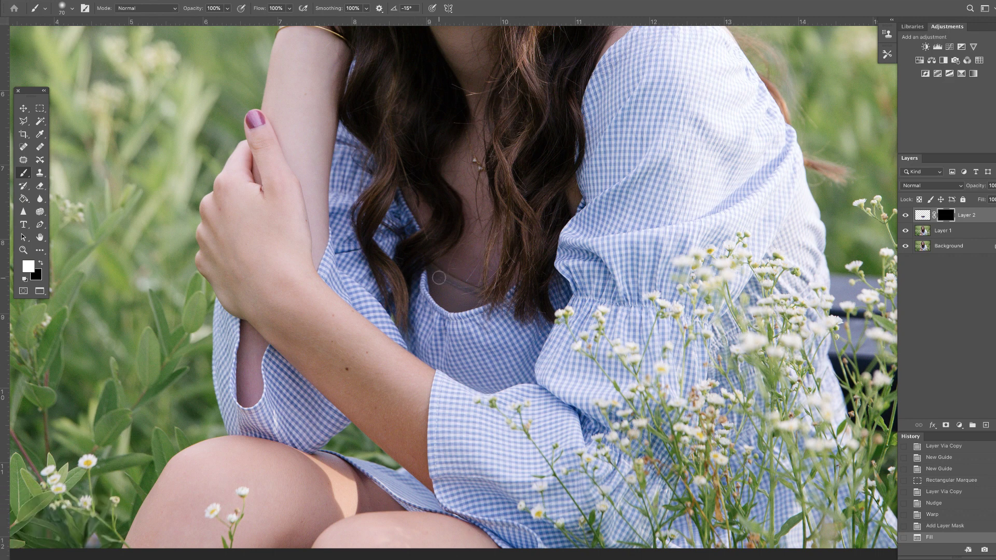
mouse_move(439, 278)
mouse_down()
mouse_move(456, 285)
mouse_move(432, 271)
mouse_move(459, 314)
mouse_move(485, 276)
mouse_move(466, 269)
mouse_move(433, 285)
mouse_move(409, 282)
mouse_move(503, 259)
mouse_move(505, 300)
mouse_move(518, 244)
mouse_move(500, 299)
mouse_move(493, 282)
mouse_up()
mouse_move(453, 317)
mouse_down()
mouse_move(473, 319)
mouse_move(414, 291)
mouse_up()
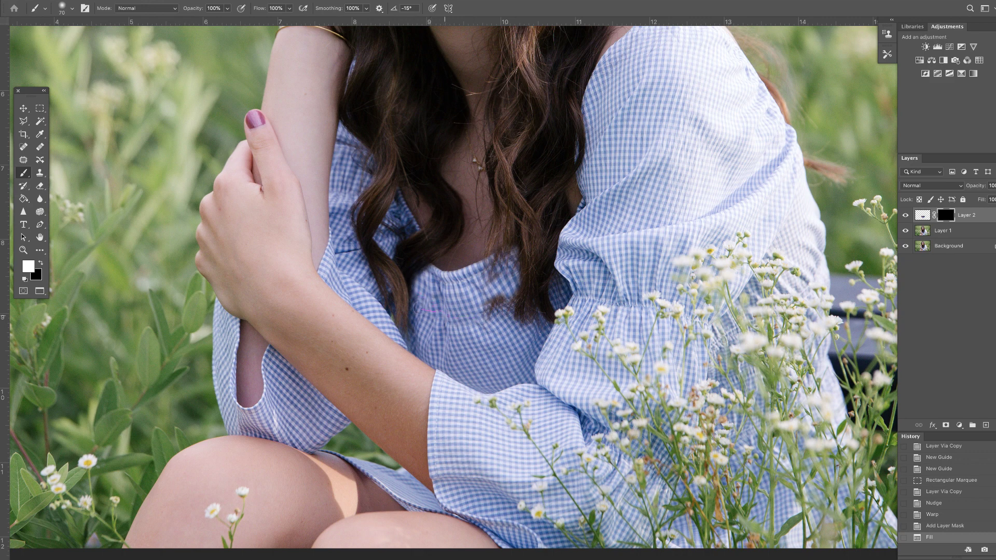
mouse_move(440, 326)
mouse_down()
mouse_move(475, 325)
mouse_move(492, 309)
mouse_move(484, 282)
mouse_up()
mouse_move(415, 277)
mouse_down()
mouse_move(415, 305)
mouse_move(403, 312)
mouse_move(410, 306)
mouse_up()
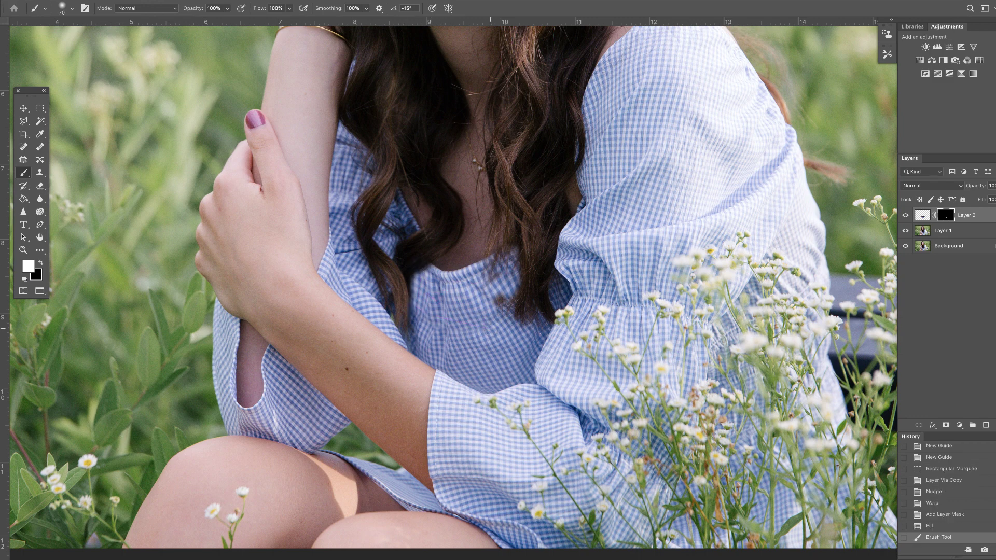
click(473, 328)
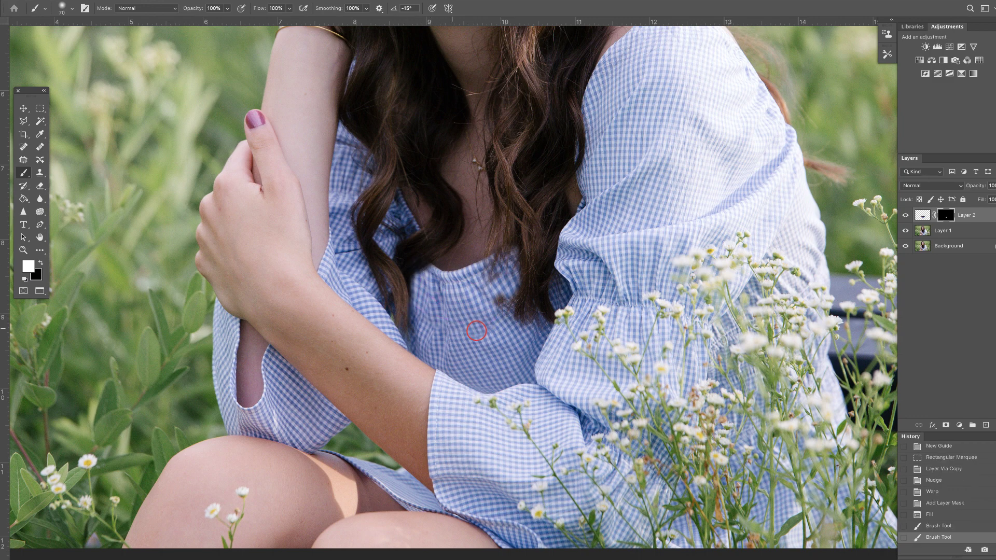
drag(471, 330, 468, 330)
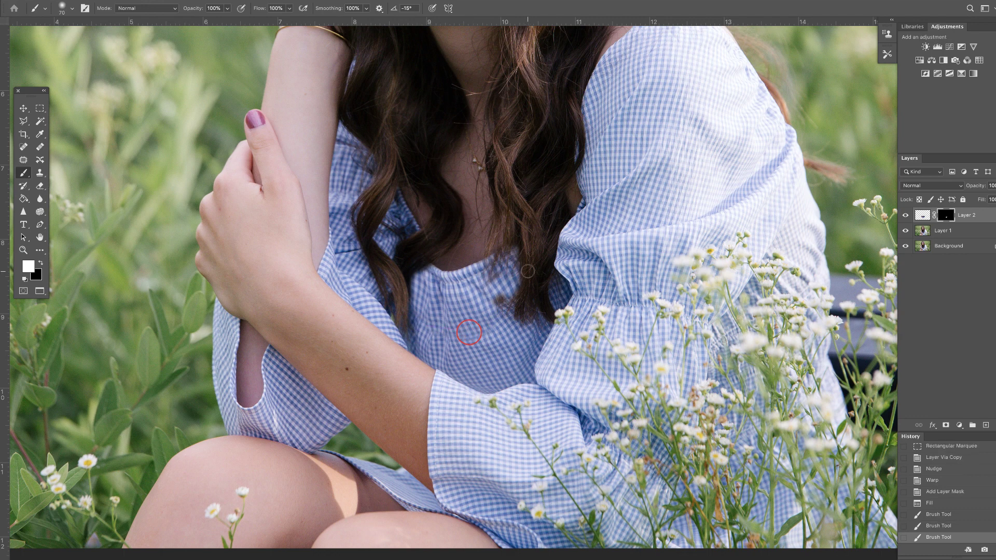
Paint black to soften the patch's hard edge, then touch up the neckline with a smaller white brush
key(x)
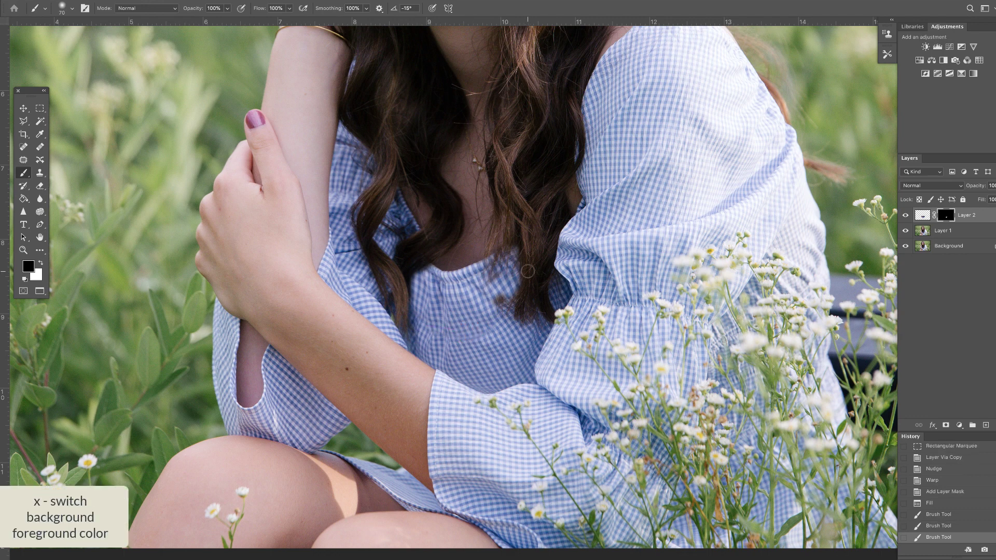
mouse_move(500, 300)
mouse_down()
mouse_move(519, 233)
mouse_move(511, 296)
mouse_move(520, 259)
mouse_move(489, 287)
mouse_move(481, 264)
mouse_move(470, 297)
mouse_move(485, 271)
mouse_move(478, 290)
mouse_up()
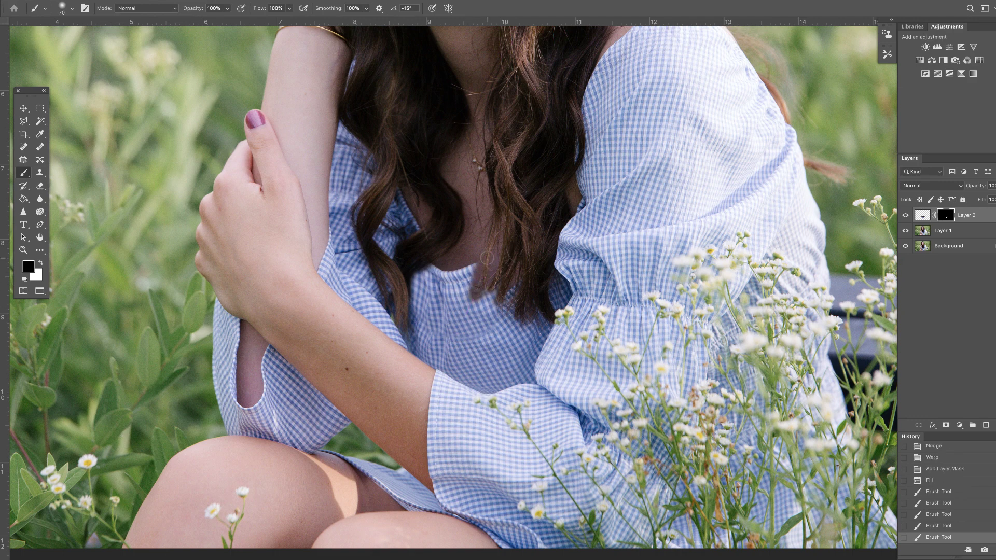
key(x)
click(487, 278)
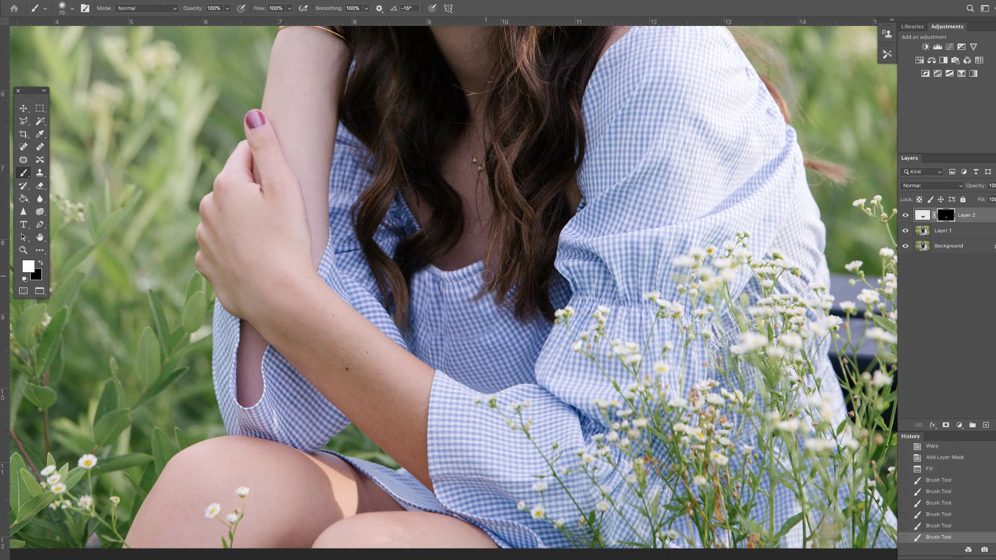
key(bracketleft)
key(bracketleft)
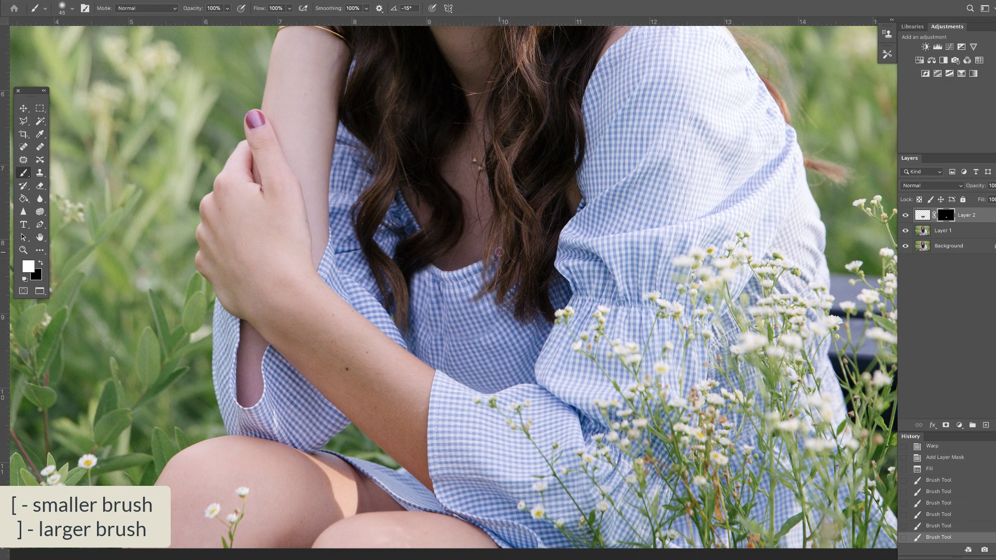
click(497, 256)
click(499, 254)
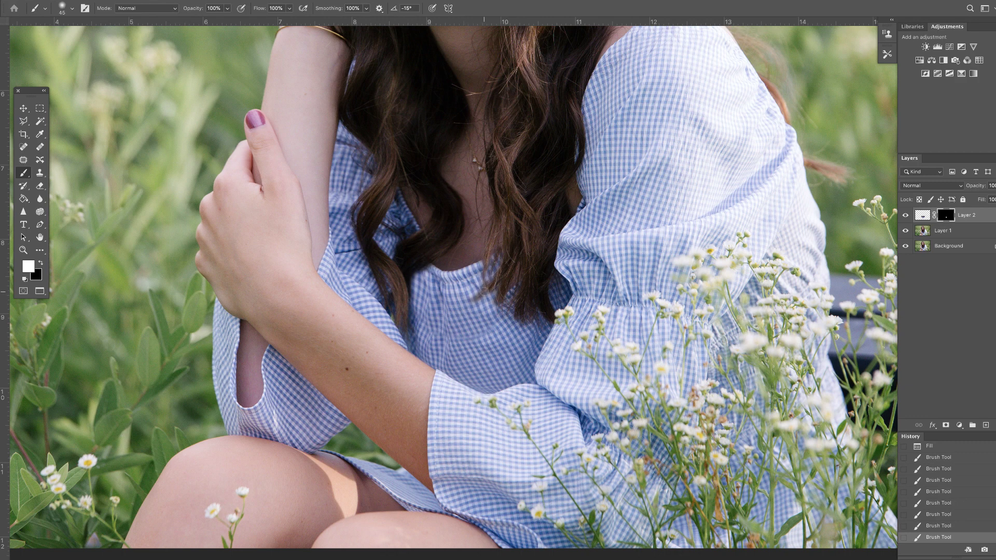
click(482, 296)
key(x)
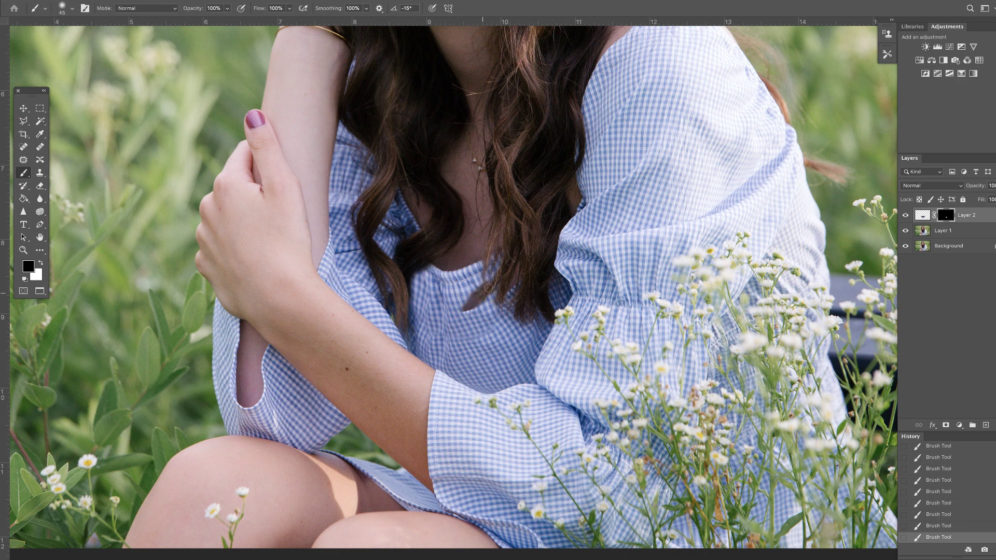
key(x)
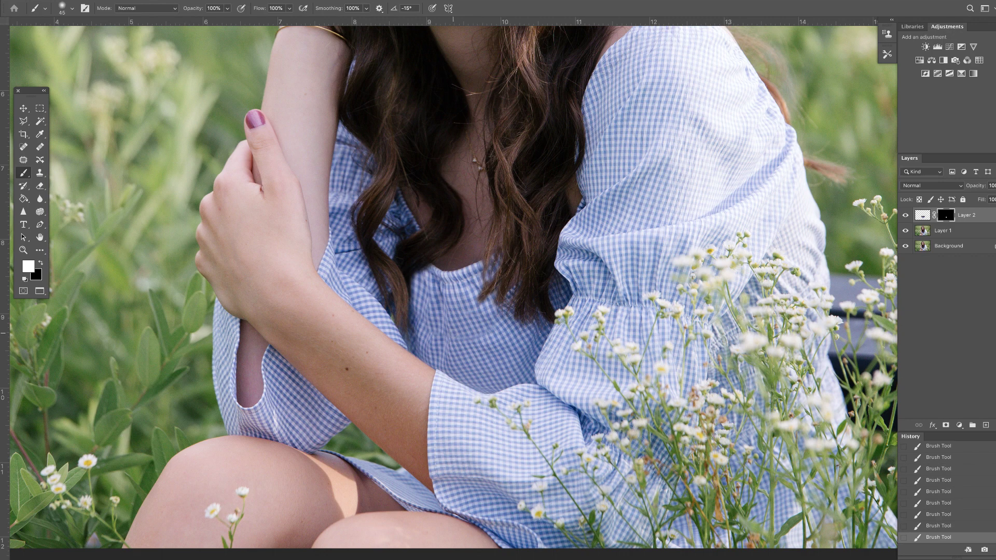
Touch up Layer 2's mask at 55% then 100% brush opacity, alternating black and white
key(5)
key(5)
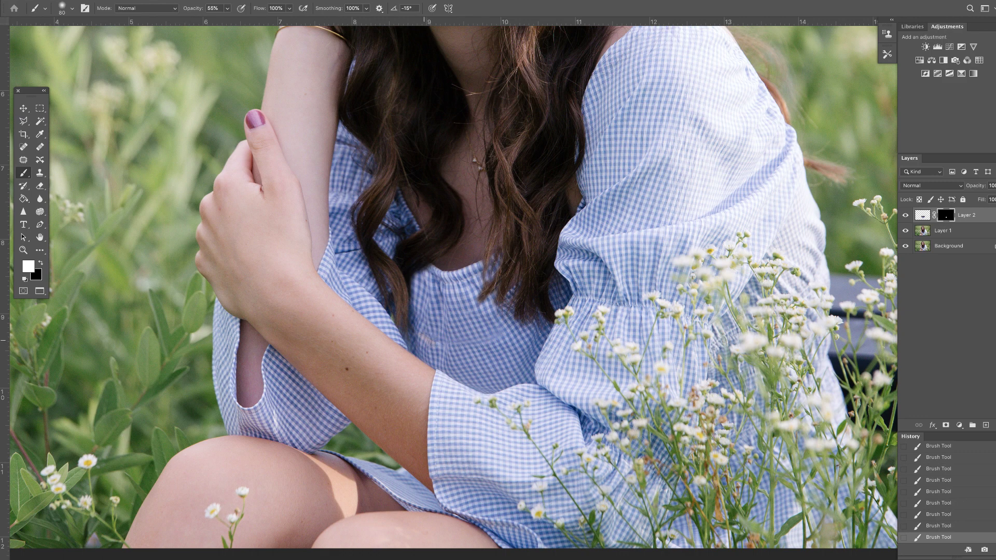
key(x)
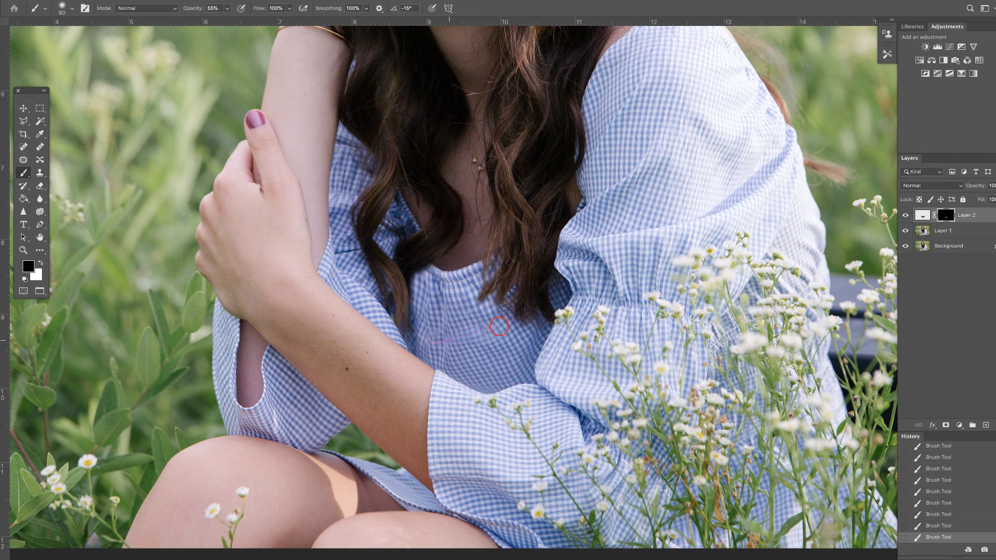
key(0)
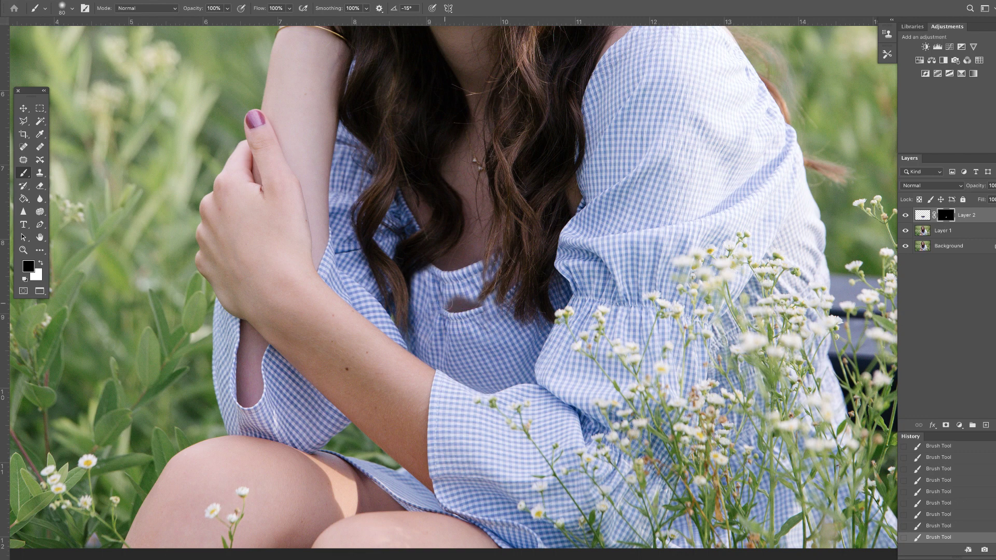
key(x)
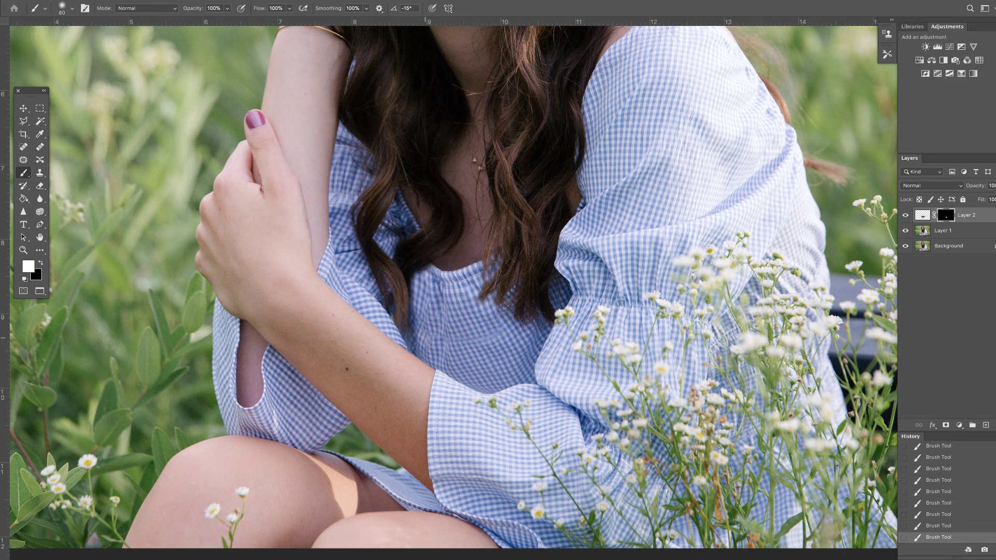
key(x)
click(422, 337)
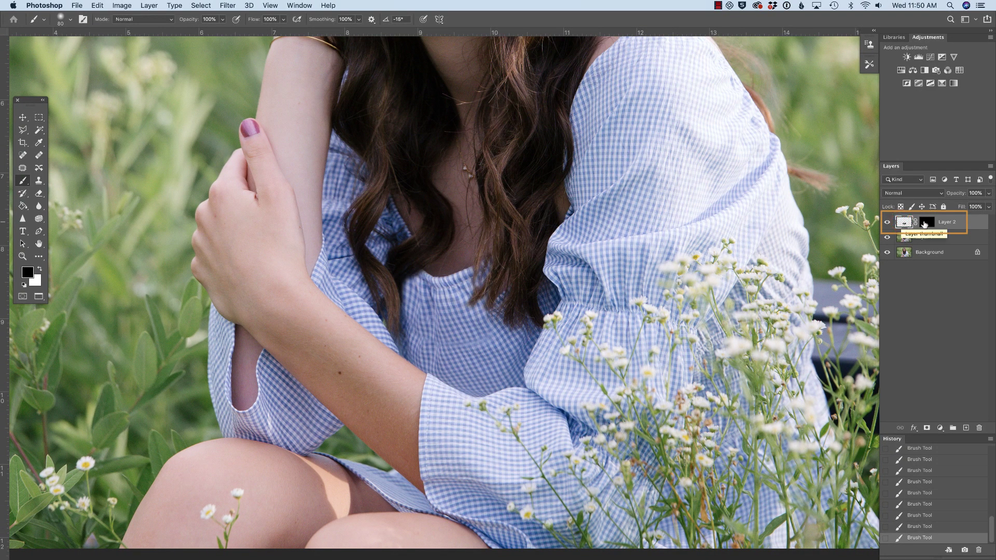
Target Layer 2's image and warp the patch's top edge and left corner up toward her shoulder
click(927, 223)
click(904, 222)
click(98, 6)
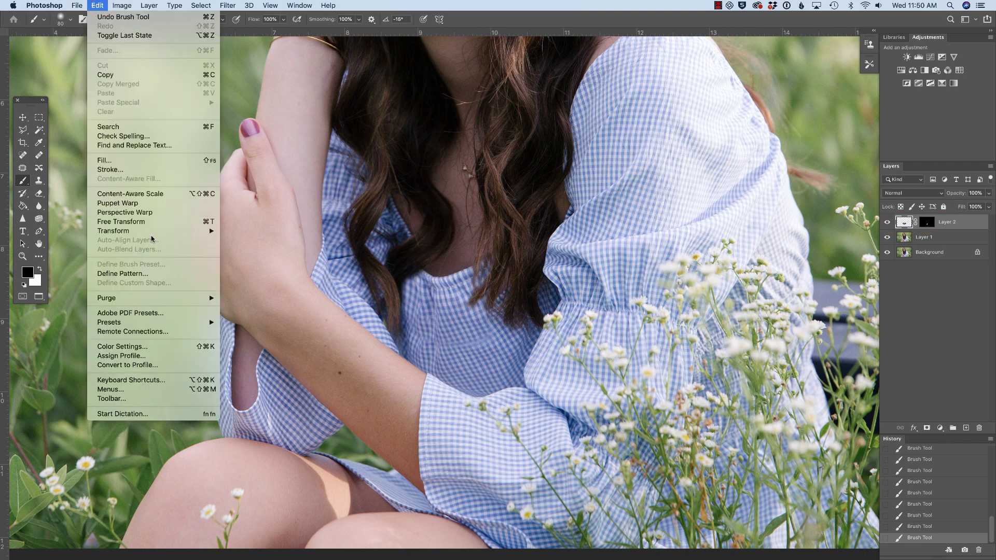
mouse_move(156, 232)
click(276, 298)
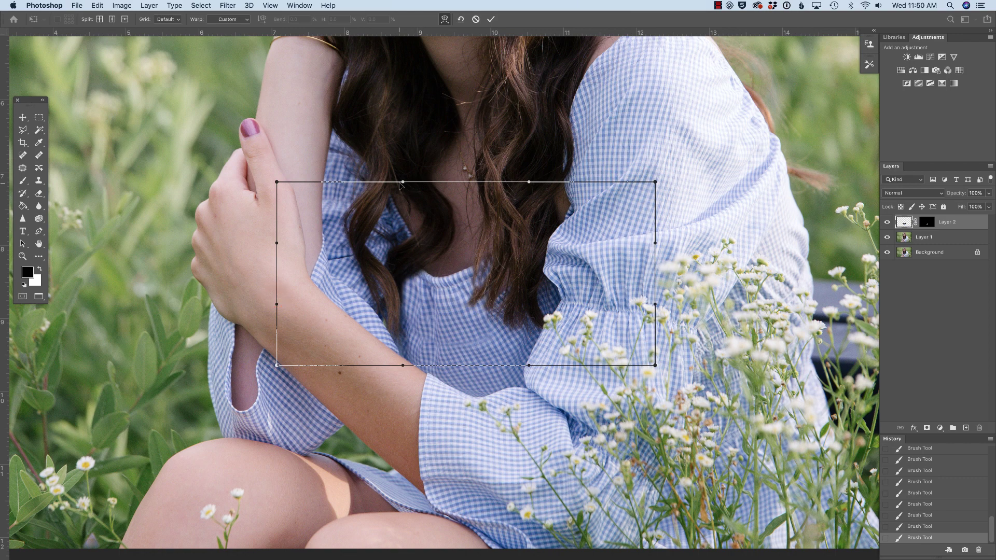
drag(399, 182, 414, 168)
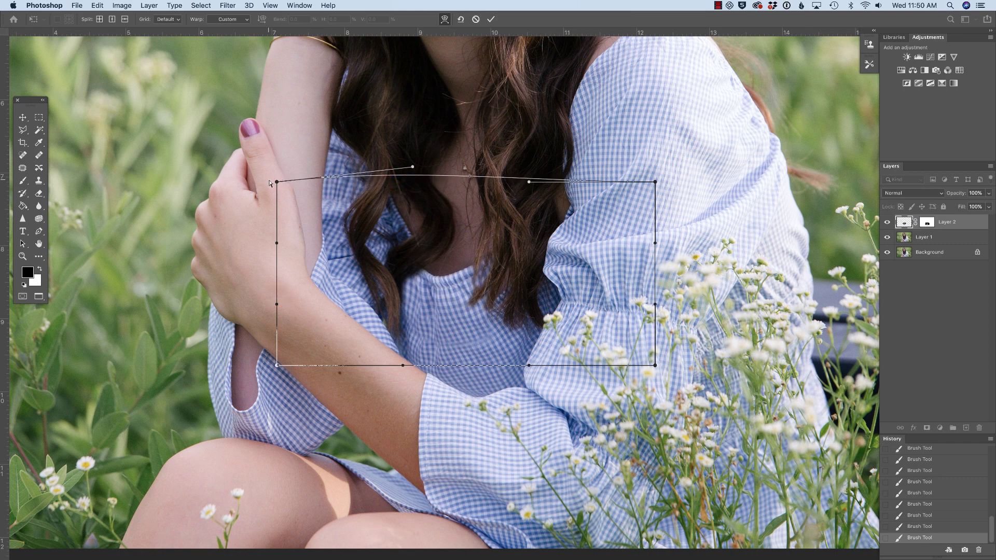
drag(276, 181, 342, 146)
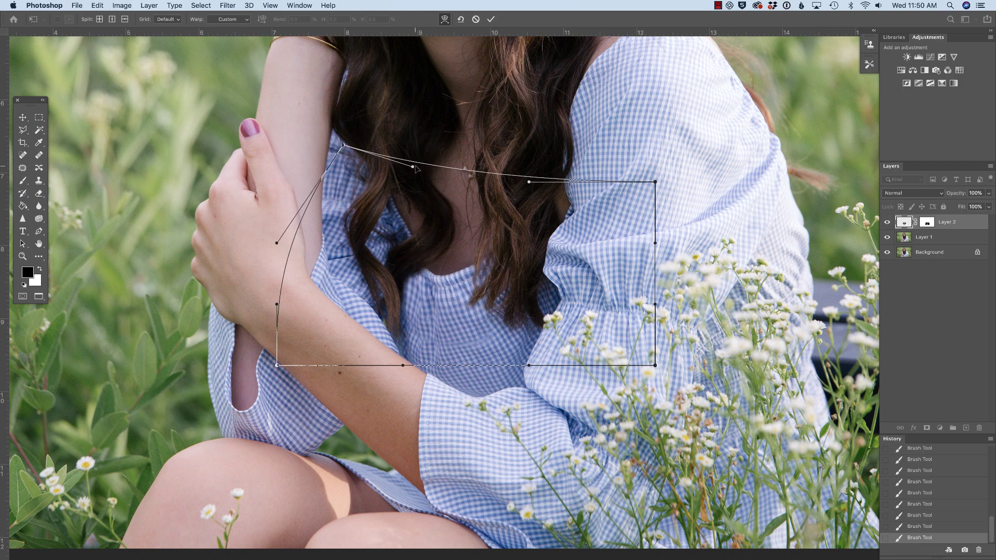
drag(415, 166, 427, 152)
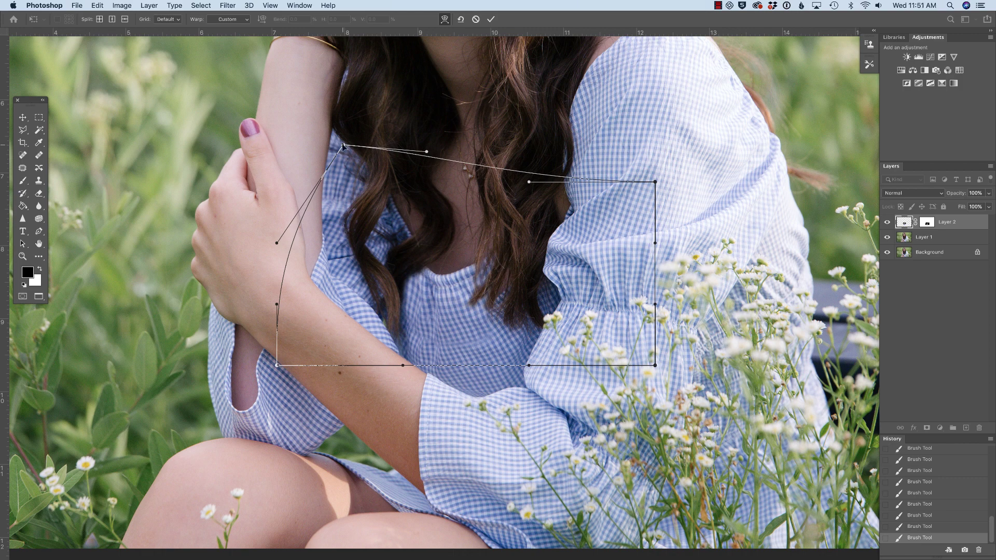
drag(344, 145, 346, 140)
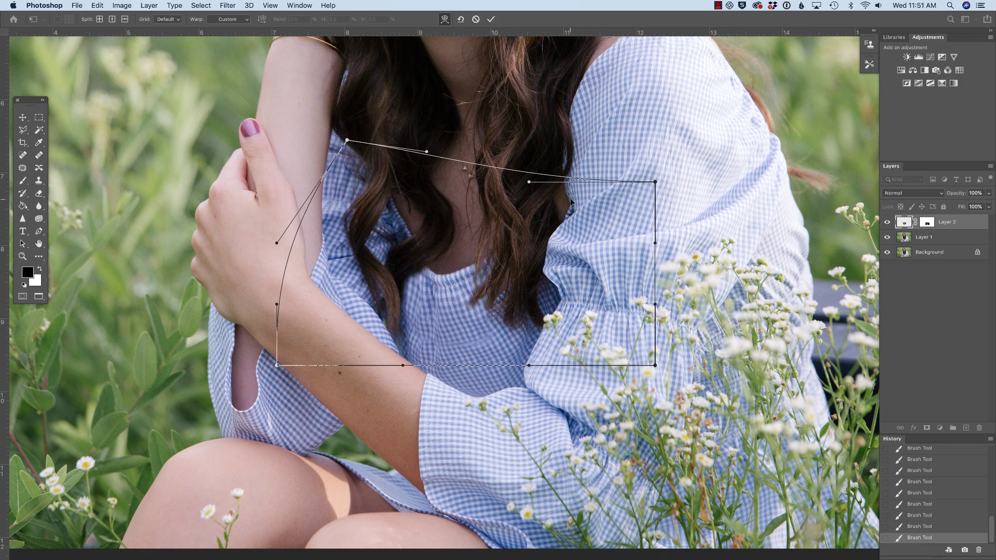
key(Return)
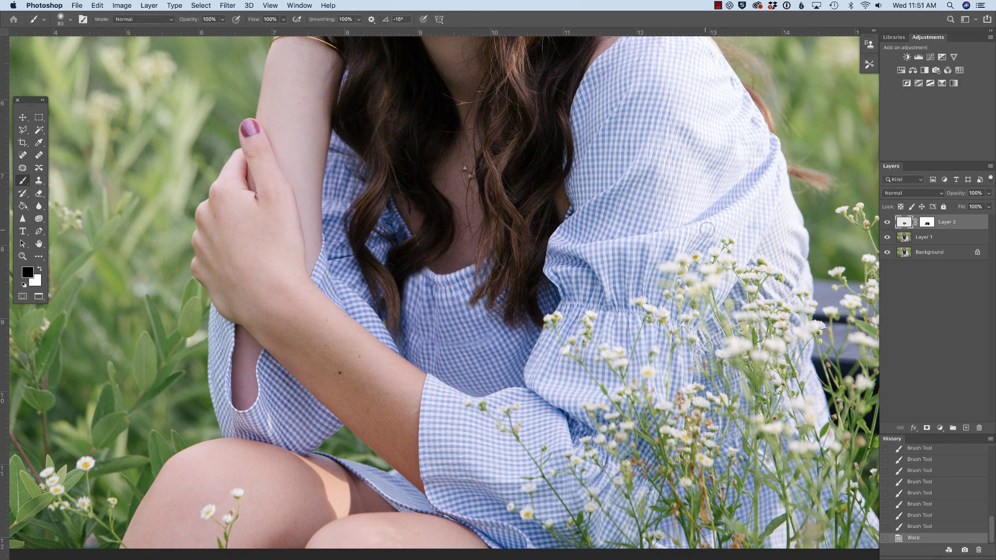
Zoom out, toggle the Background layer off and on to compare, then zoom into the neckline
key(super+minus)
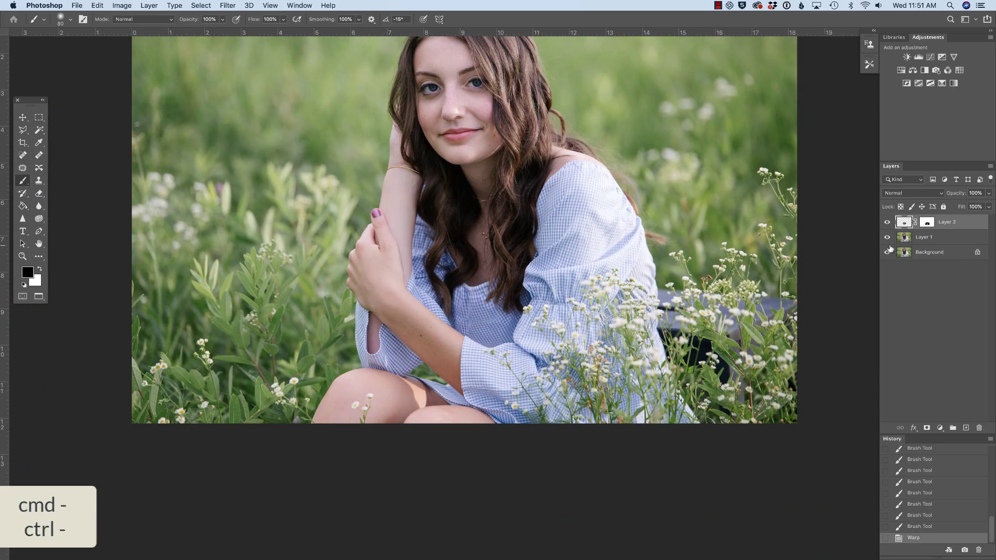
click(888, 253)
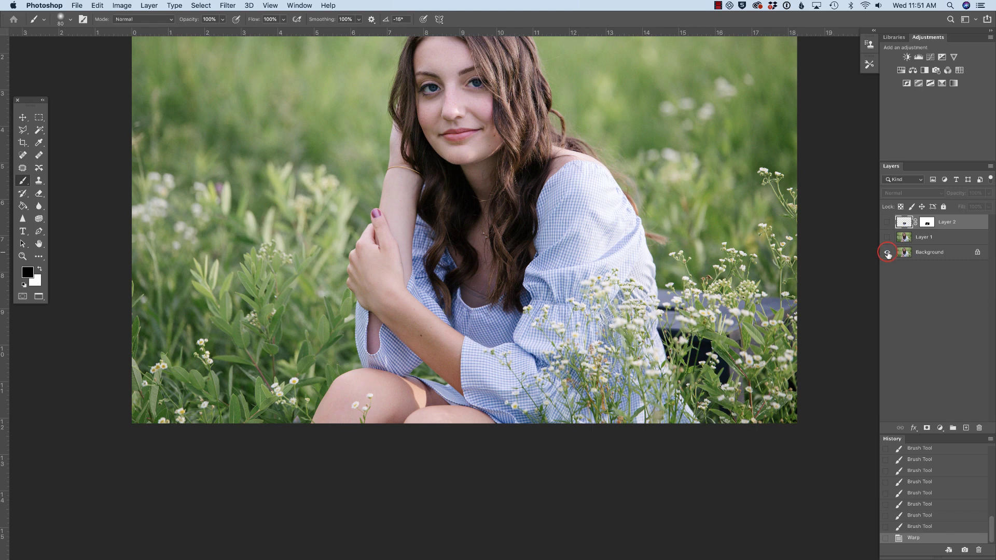
click(887, 253)
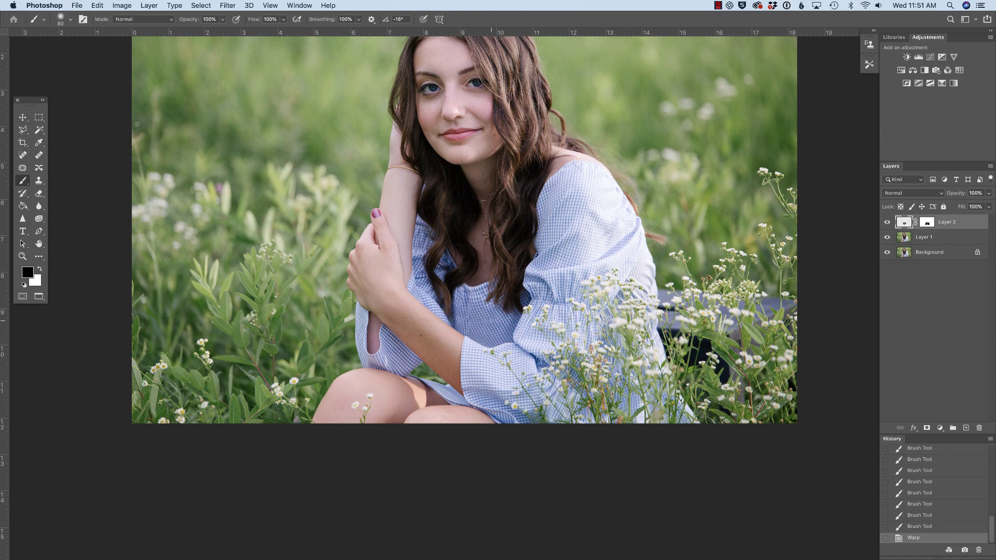
key(super+plus)
key(super+plus)
key(super+plus)
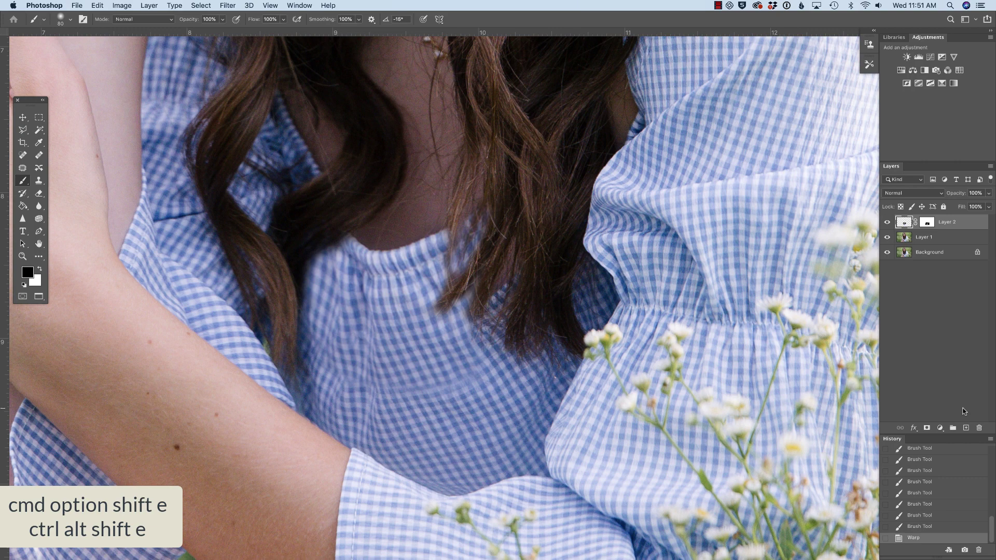
Stamp all visible layers into Layer 3 and clone clean gingham over the dress seam
key(super+alt+shift+e)
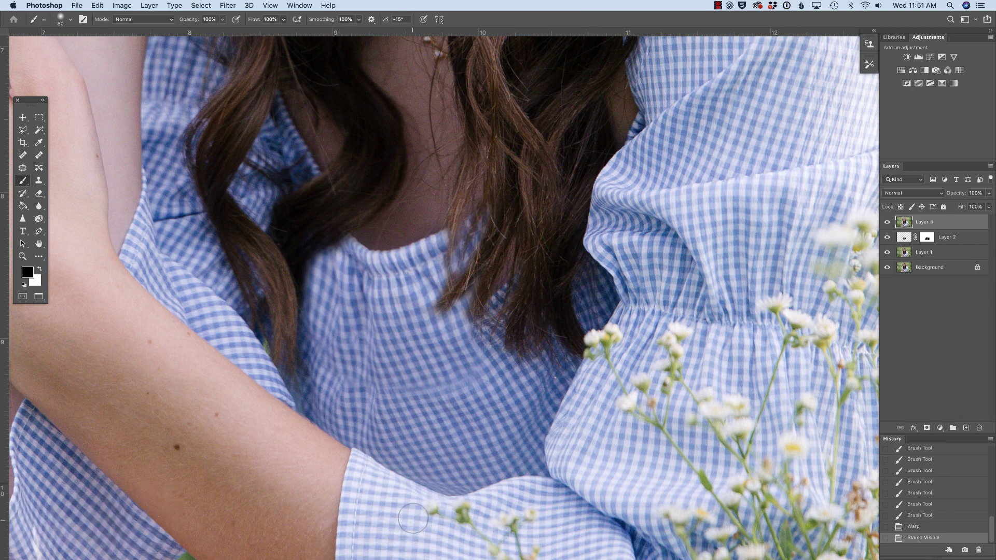
key(s)
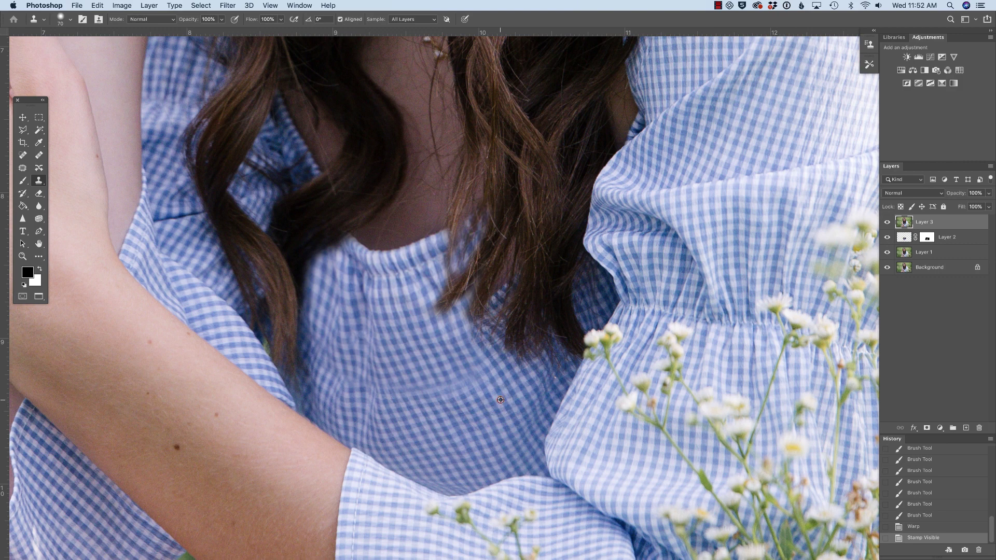
alt+click(500, 400)
mouse_move(495, 363)
mouse_down()
mouse_move(465, 385)
mouse_move(403, 399)
mouse_up()
click(426, 394)
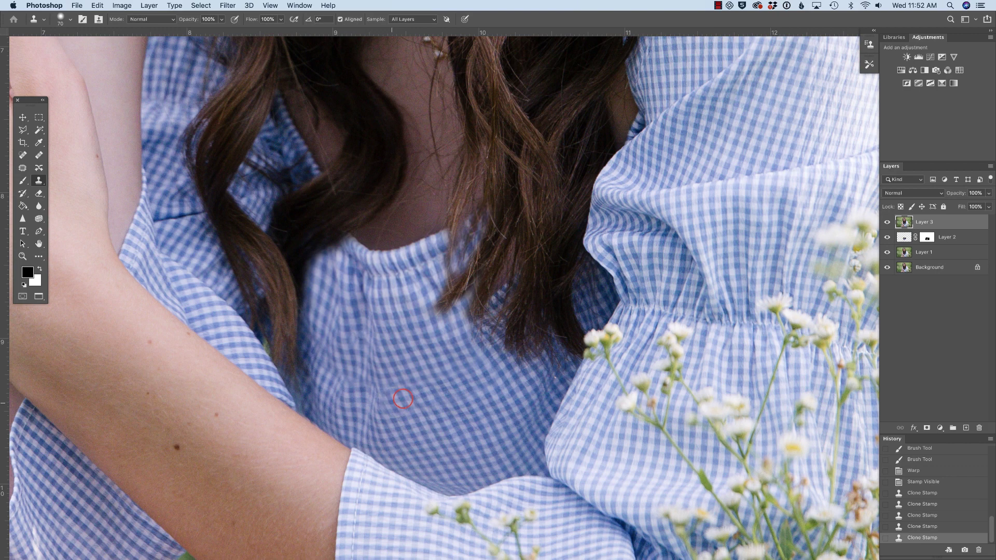
click(391, 403)
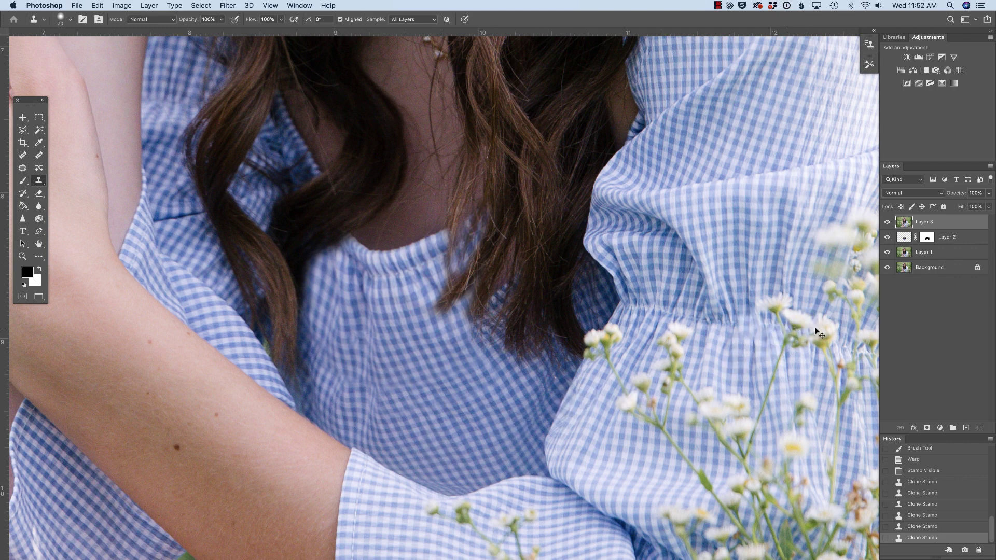
key(super+minus)
key(super+minus)
key(super+minus)
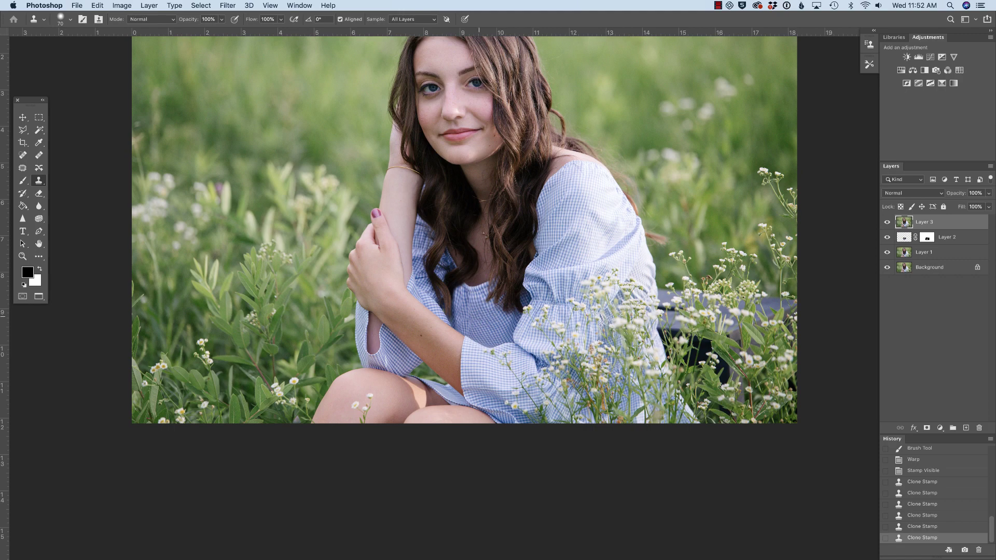
drag(549, 231, 547, 310)
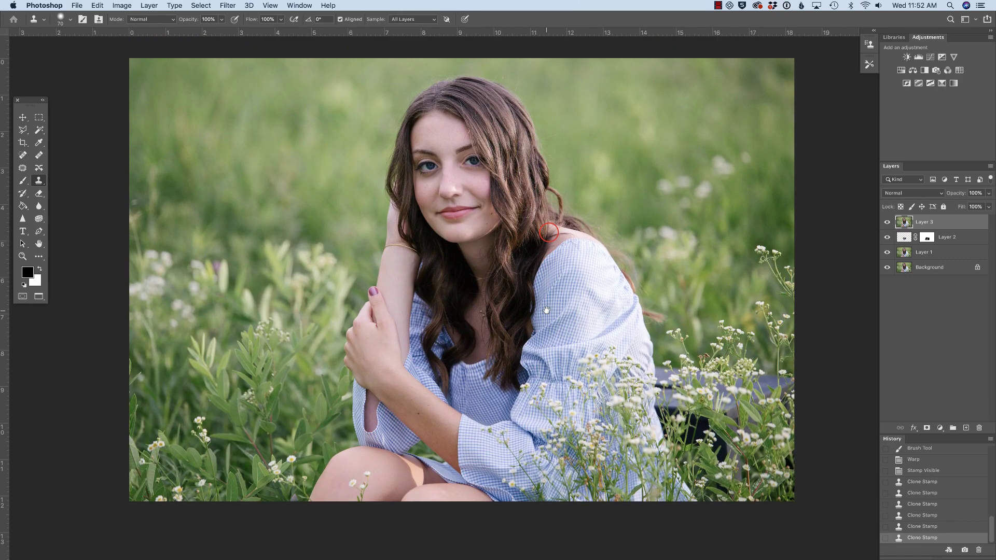
click(887, 267)
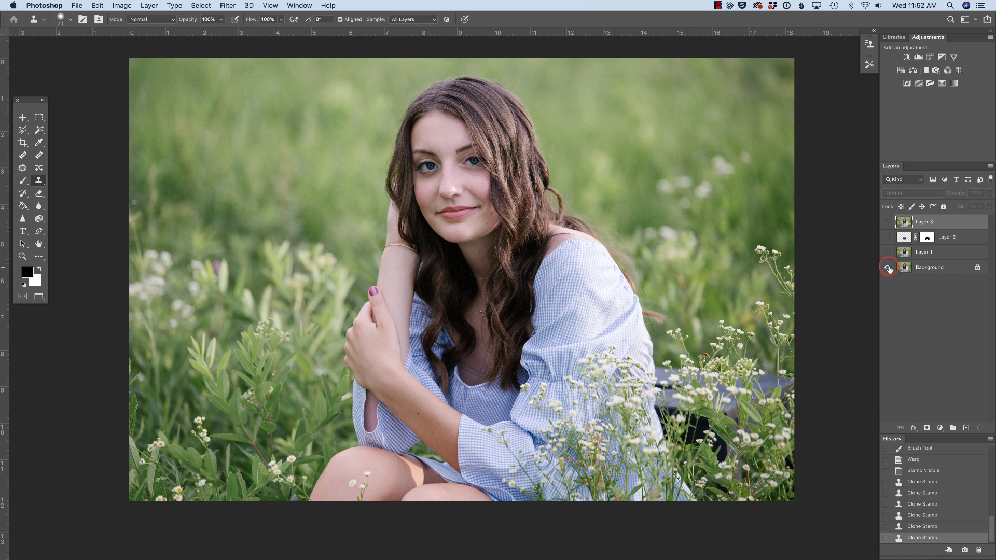
click(888, 268)
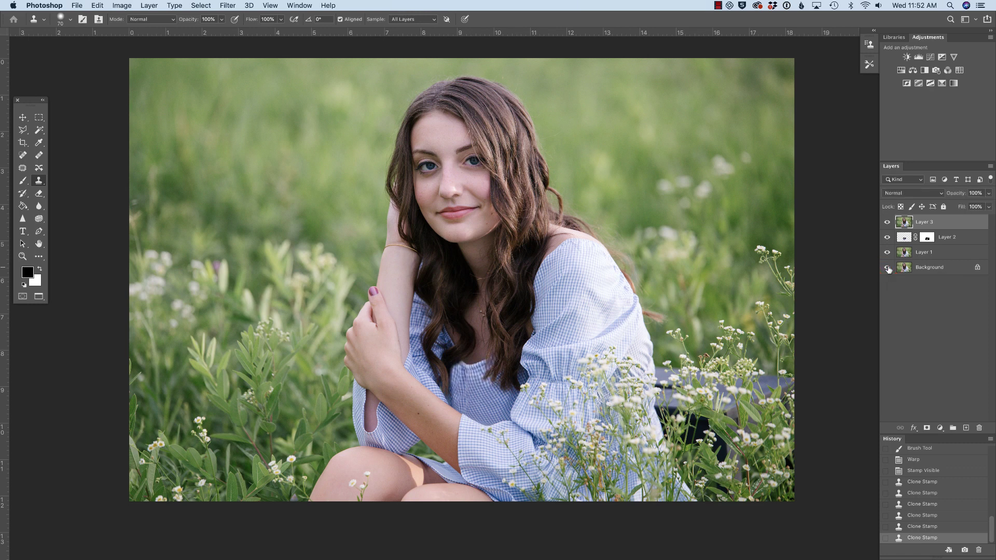